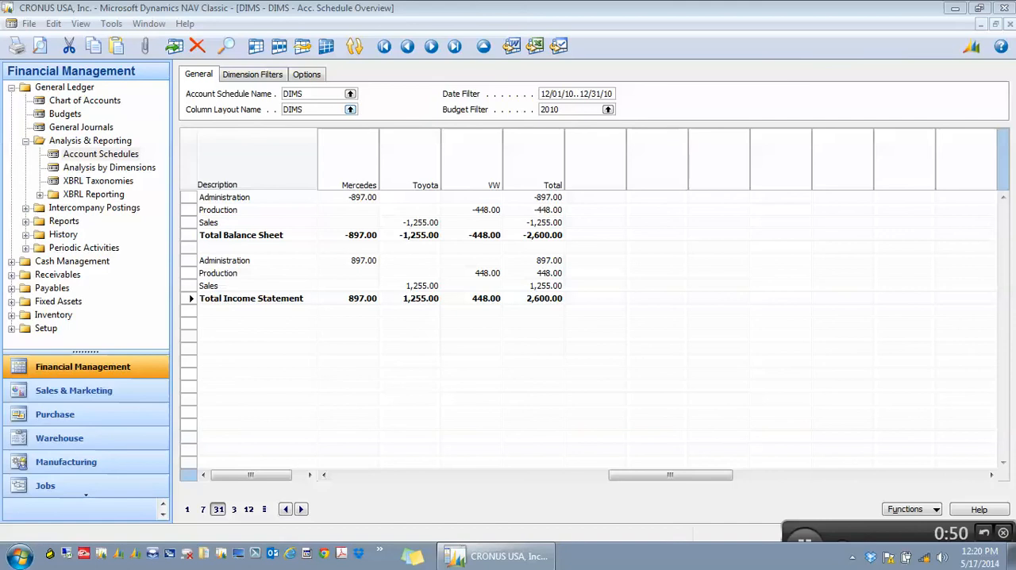
Set the account schedule overview's column layout to DIMS TOT.
left_click(350, 110)
left_click(231, 137)
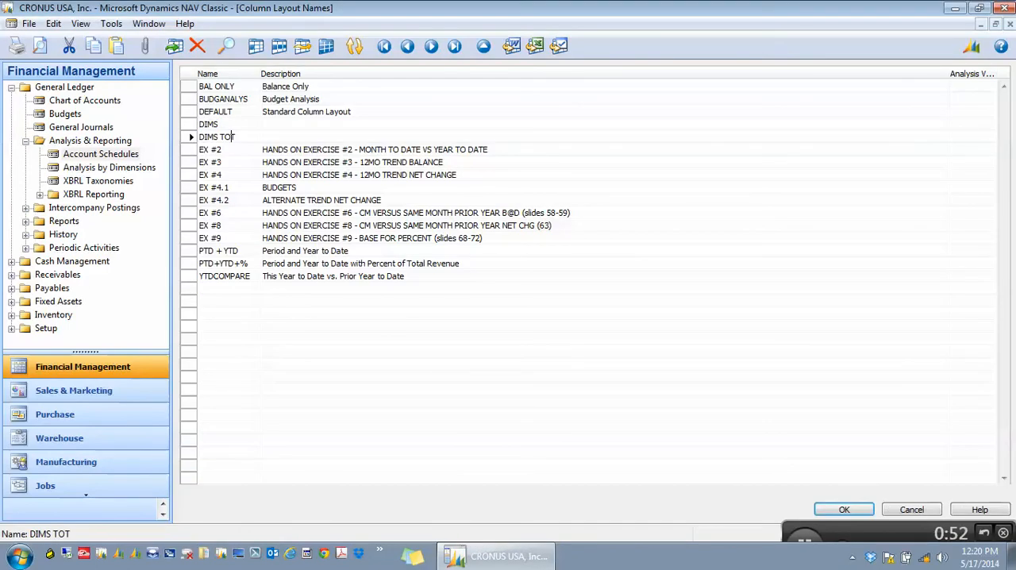
key("Tab")
key("Tab")
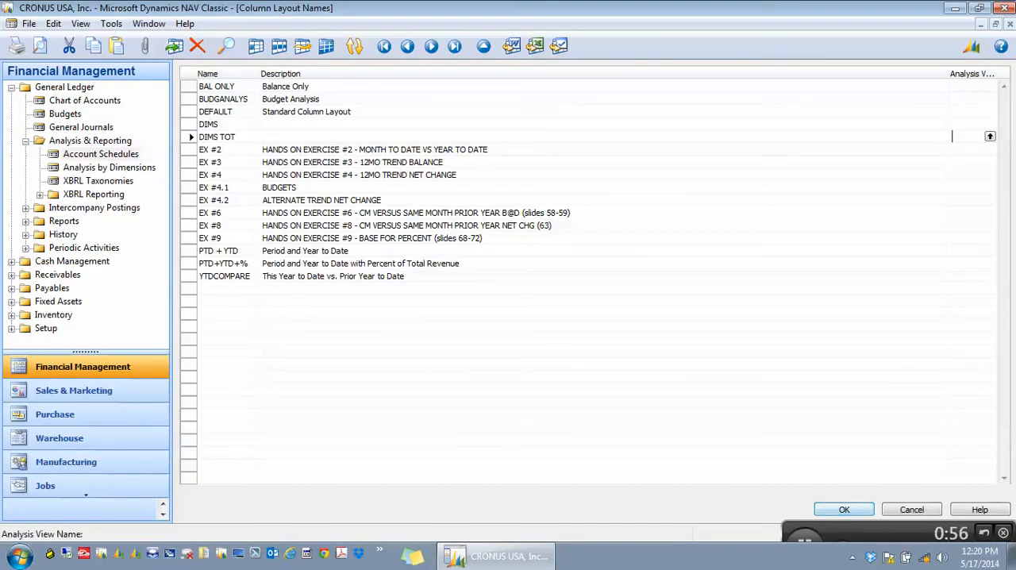
key("Return")
key("Tab")
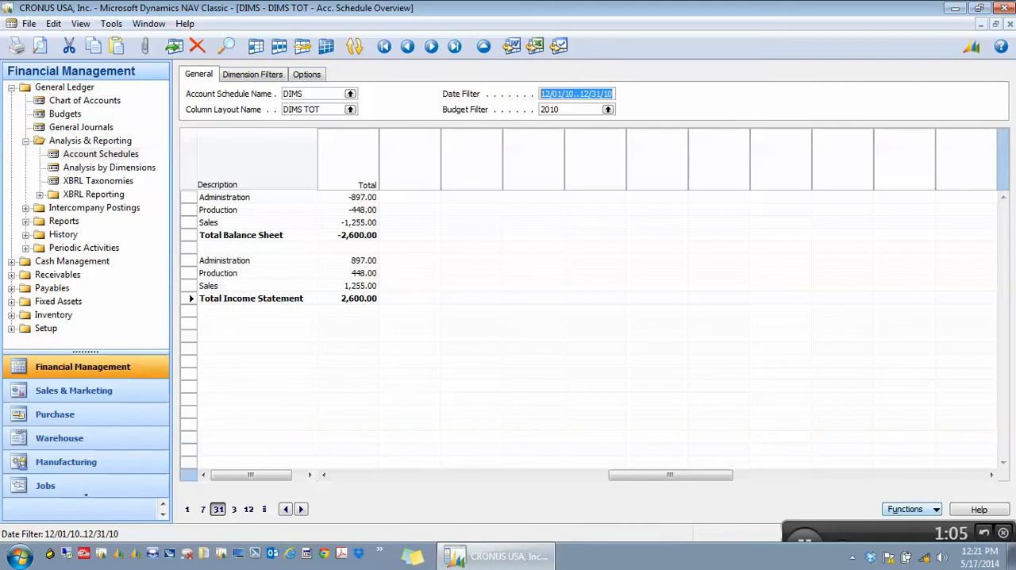
Export the account schedule overview to Excel using the Create Workbook option.
left_click(912, 509)
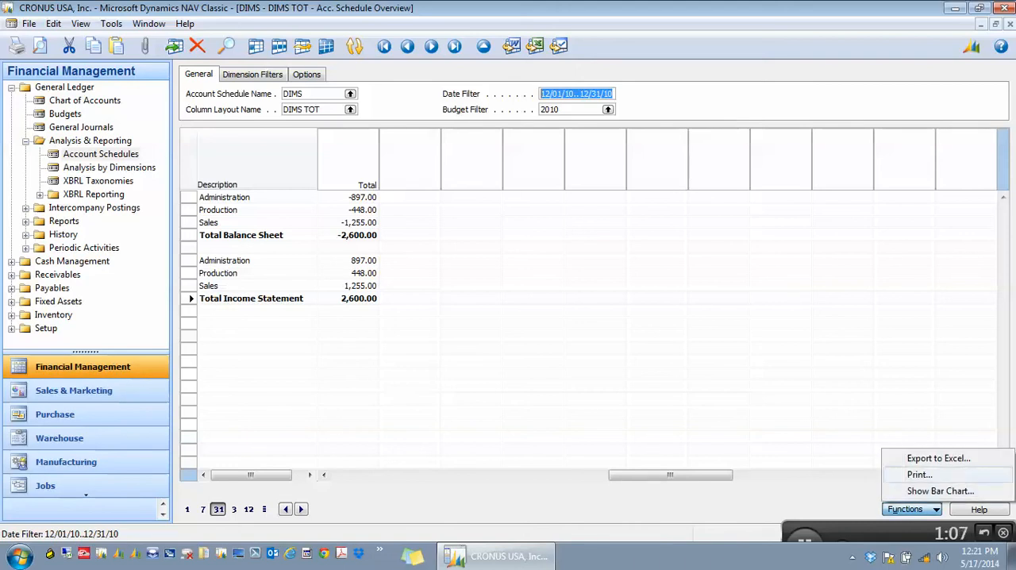
left_click(939, 458)
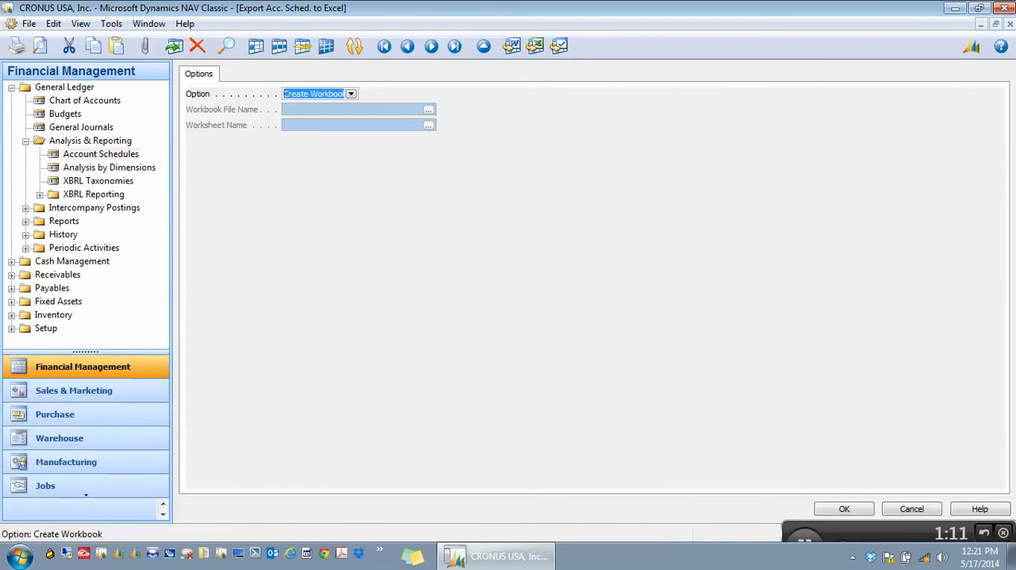
left_click(844, 509)
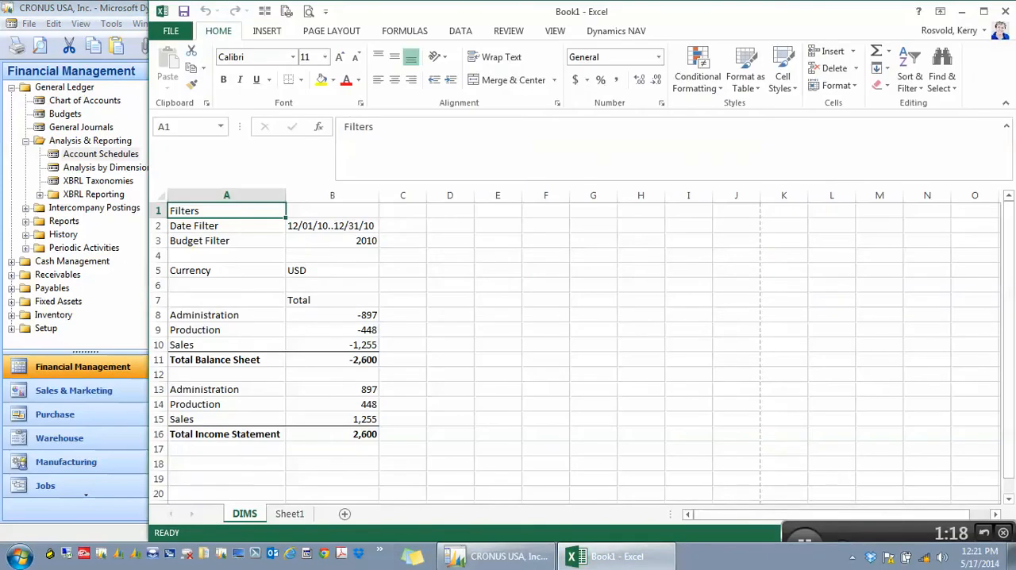
In the exported Excel workbook, format the amounts in B8:B16 with comma style and no decimal places.
left_click_drag(350, 315, 349, 436)
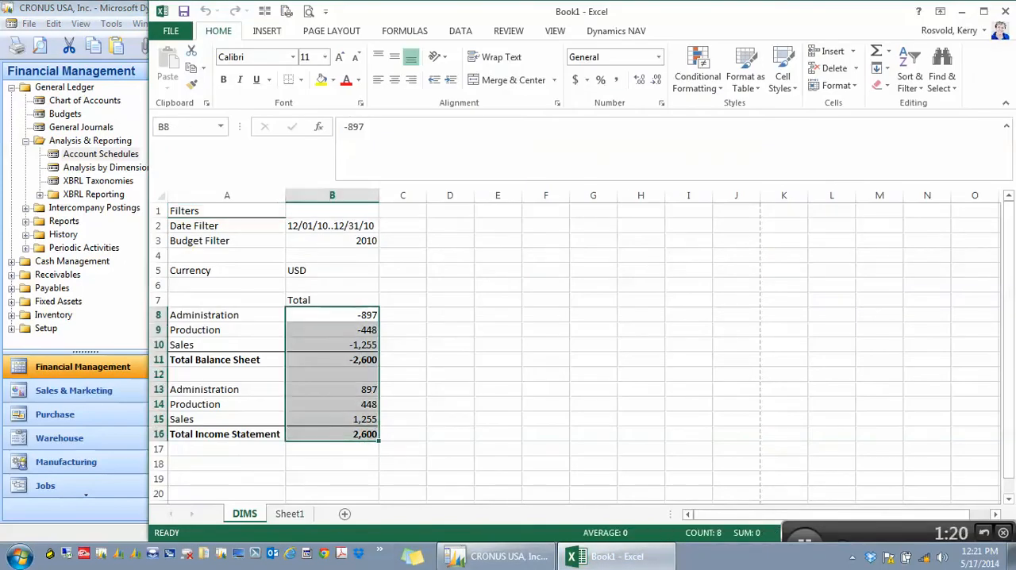
left_click(616, 79)
left_click(655, 80)
left_click(656, 79)
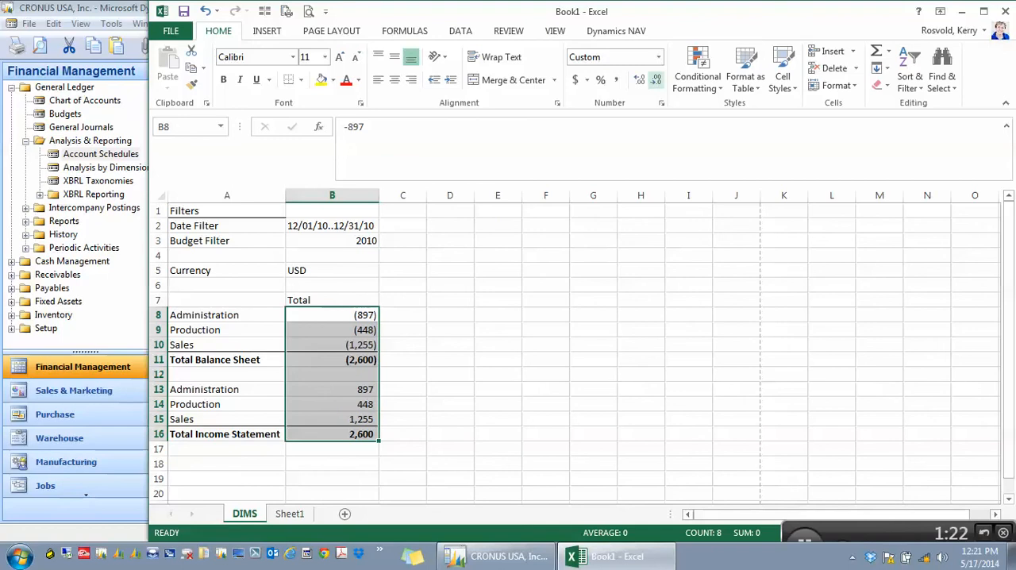
Center the Total heading in B7 and make it bold.
left_click(331, 300)
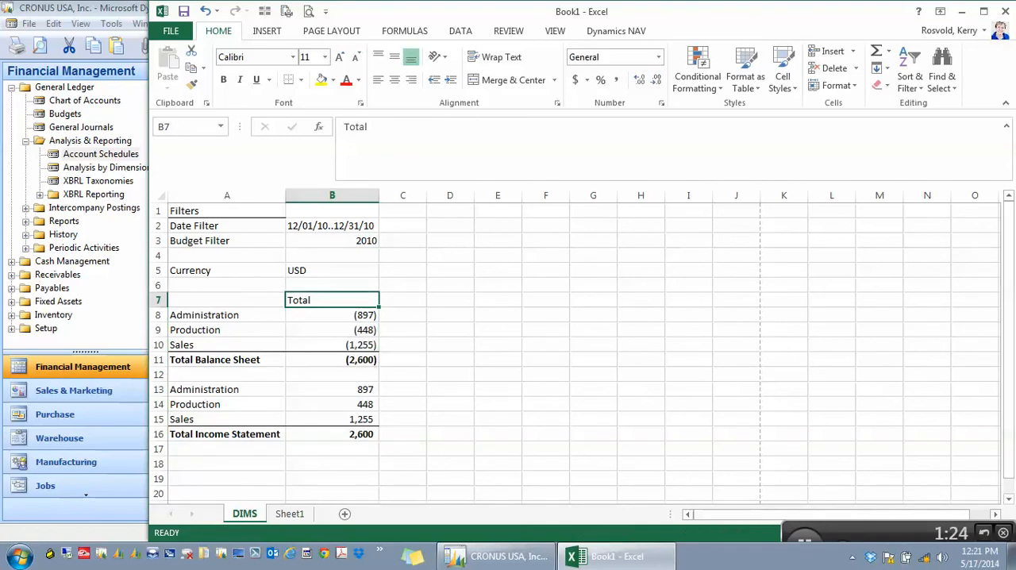
left_click(394, 80)
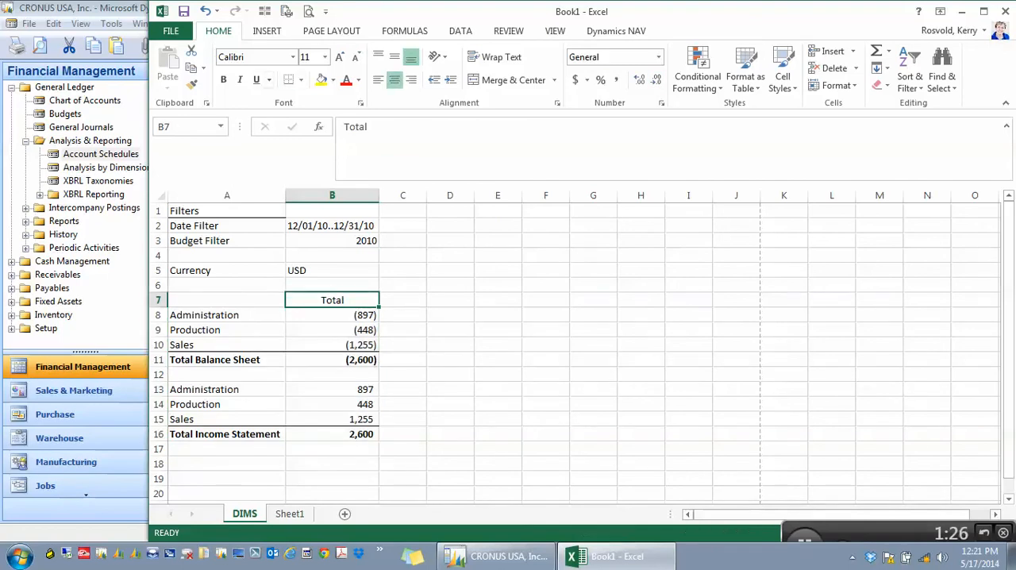
left_click(224, 80)
Insert a blank row at row 4, above the Currency line.
left_click(226, 255)
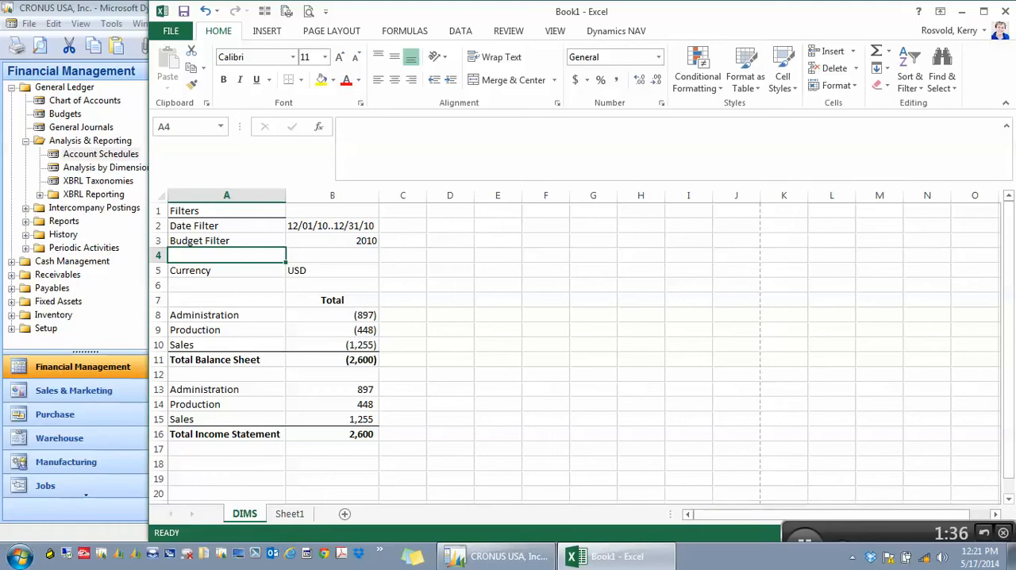
left_click(158, 256)
right_click(159, 255)
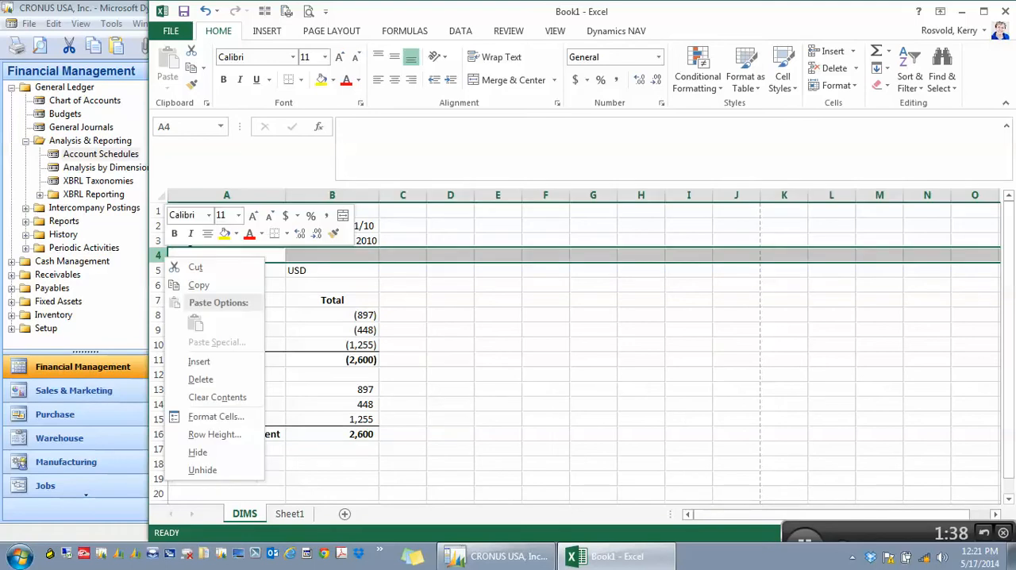
left_click(193, 360)
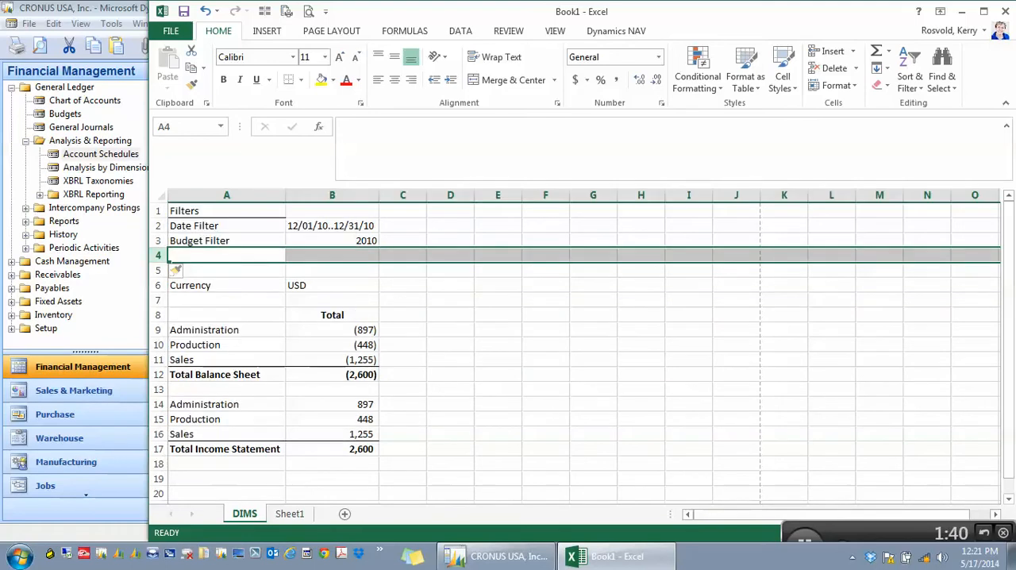
Rename the DIMS worksheet as Total and Sheet1 as Mercedes.
left_click(403, 210)
double_click(245, 514)
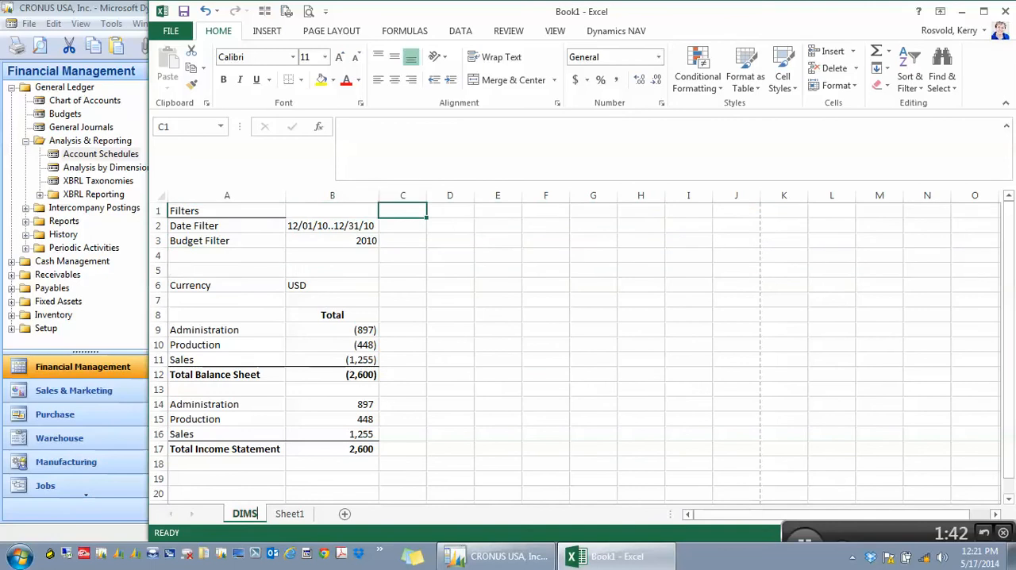
type("Total")
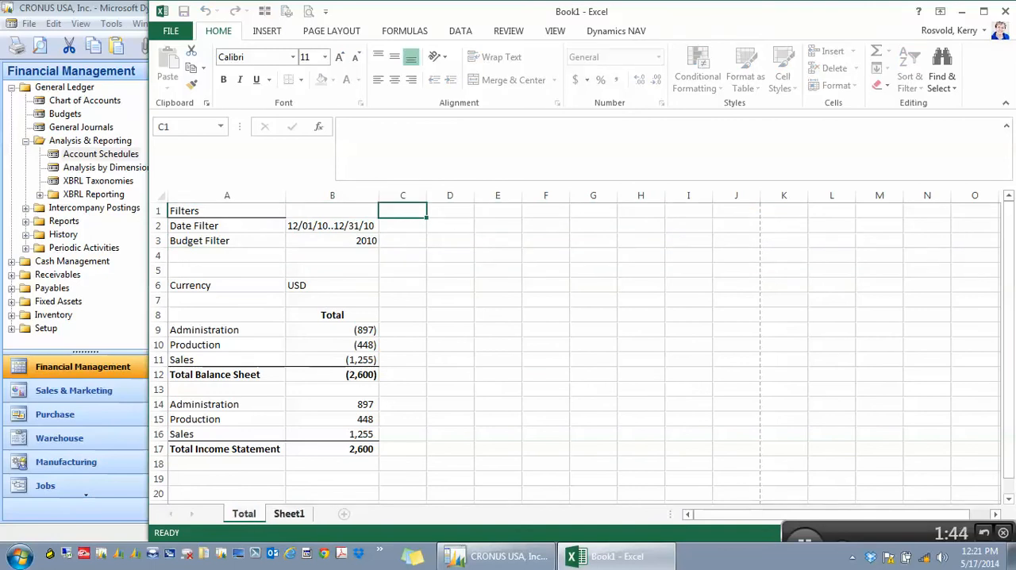
double_click(289, 514)
type("Merc")
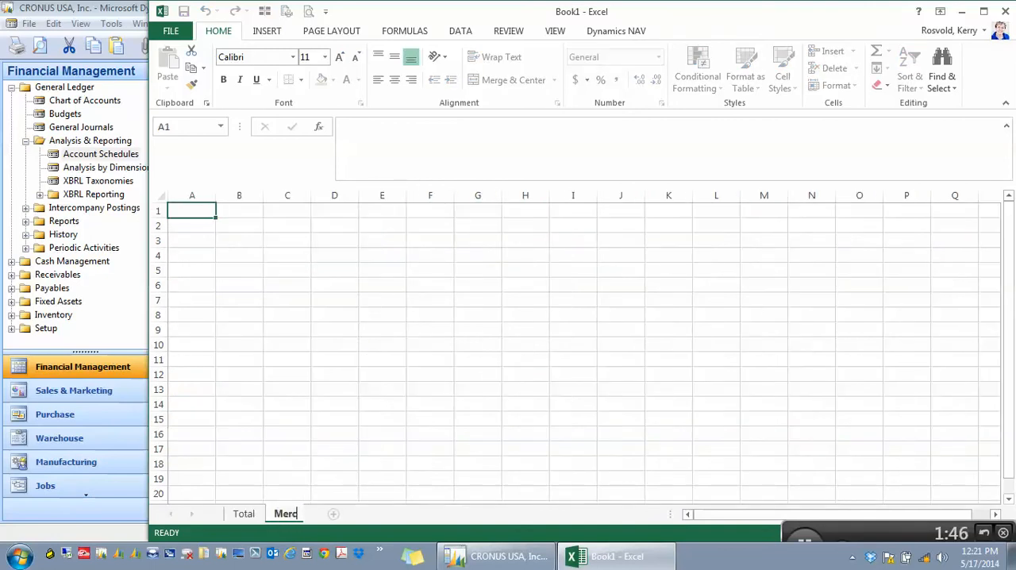
type("edes")
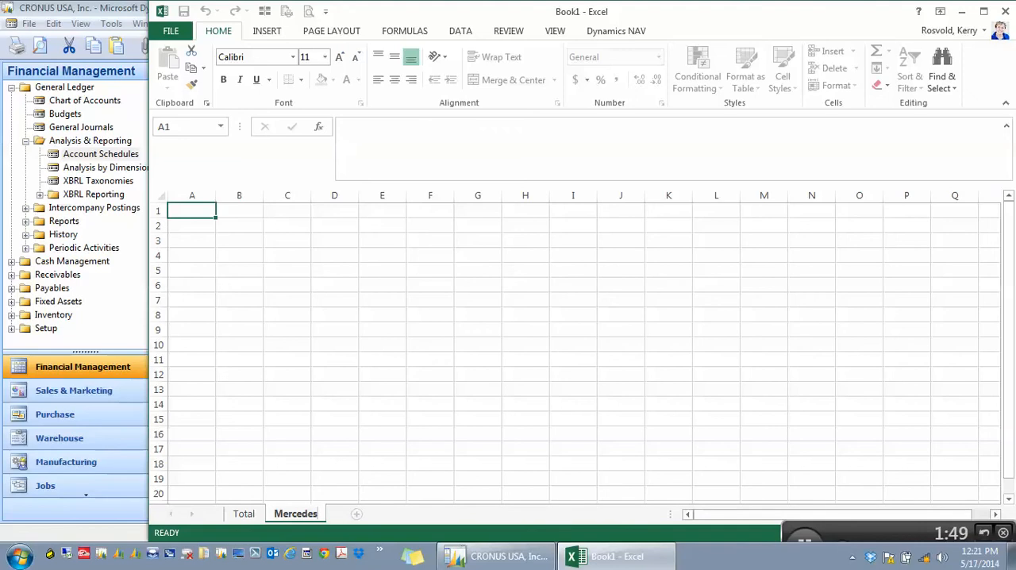
key("Return")
Add two worksheets after Mercedes and name them Toyota and VW.
double_click(350, 514)
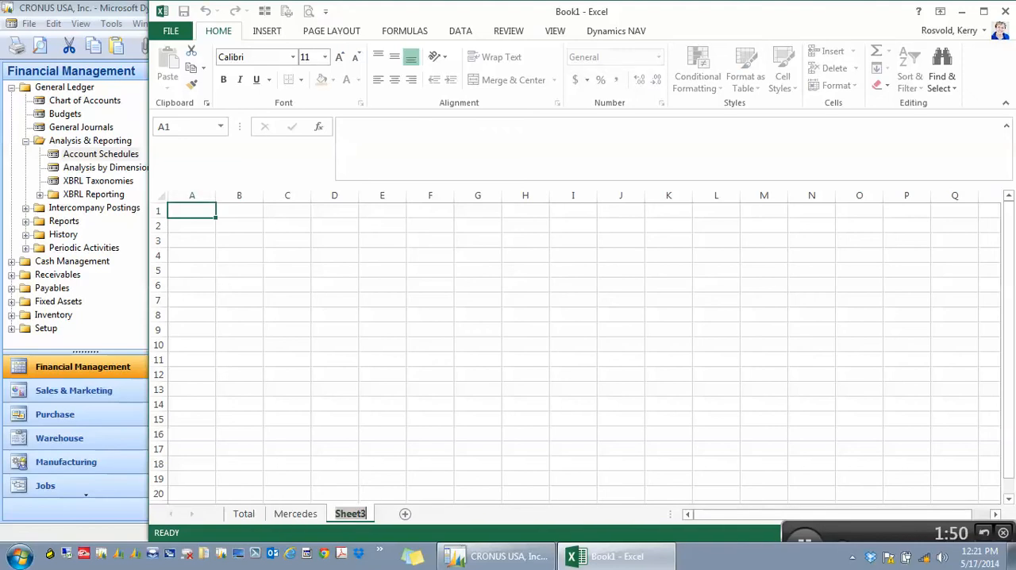
type("Toyota")
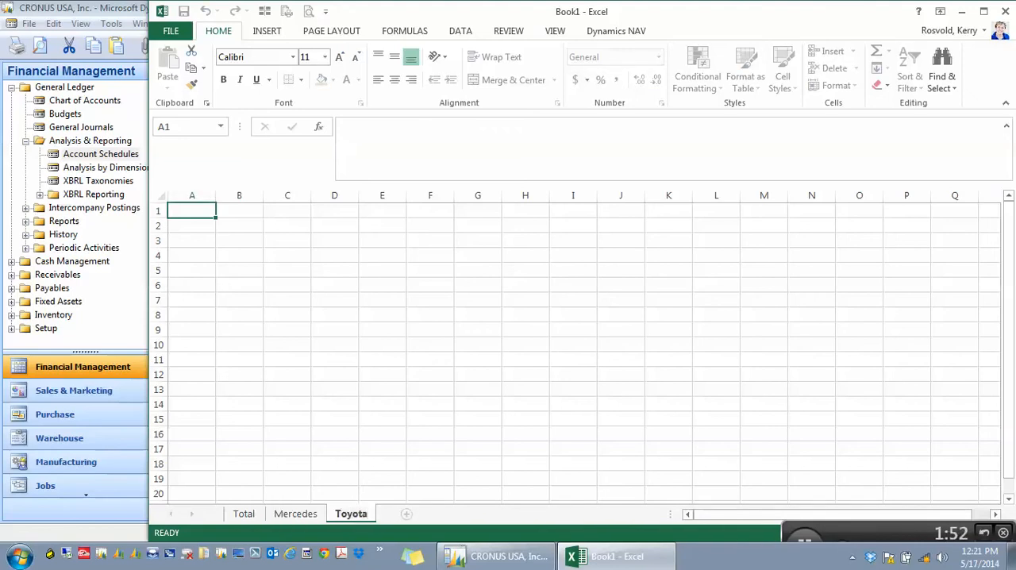
left_click(407, 514)
double_click(405, 514)
type("VW")
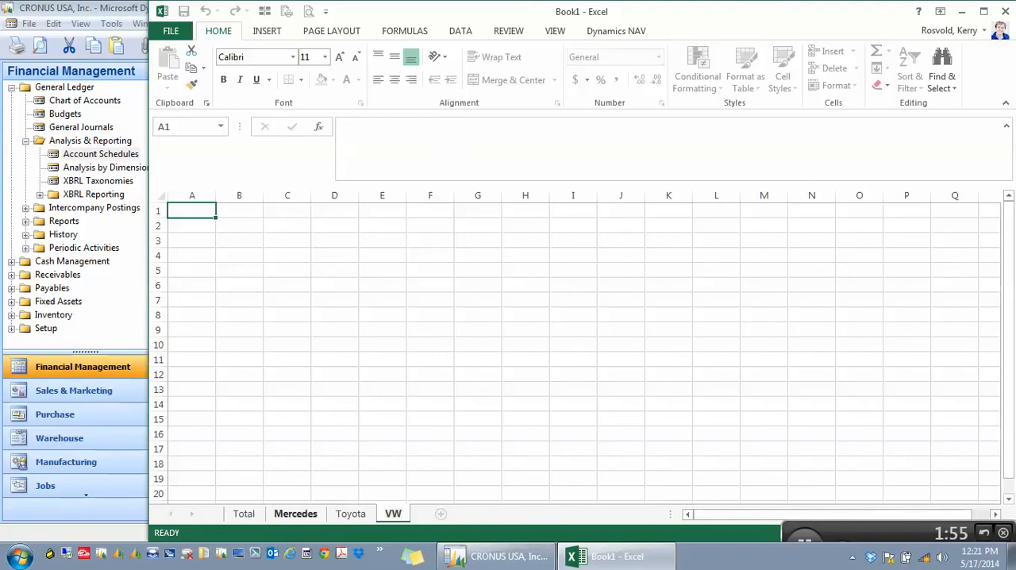
Copy the entire Total sheet and paste it at A1 into the grouped Mercedes, Toyota and VW sheets.
left_click(244, 514)
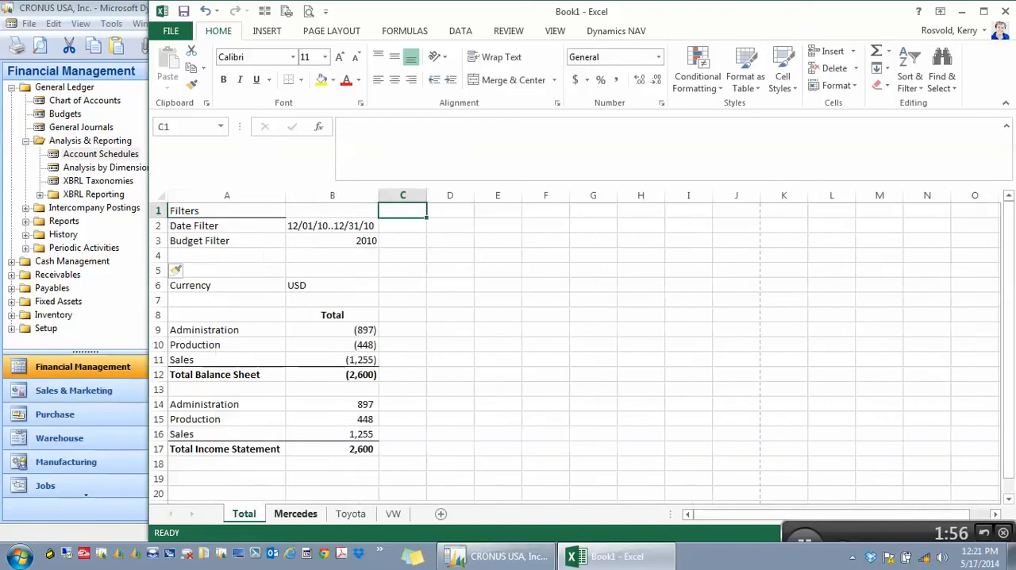
key("ctrl+a")
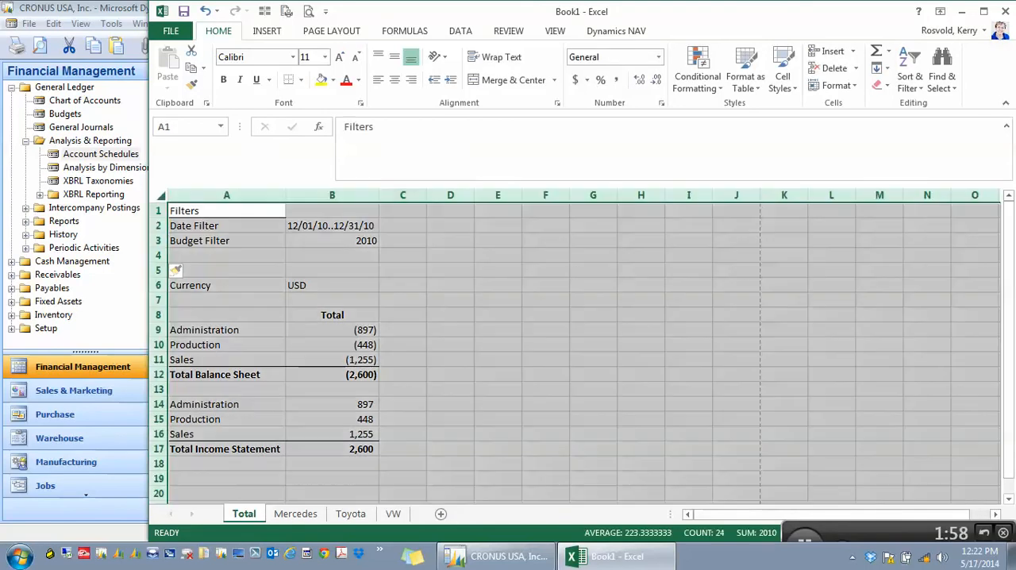
key("ctrl+c")
left_click(296, 514)
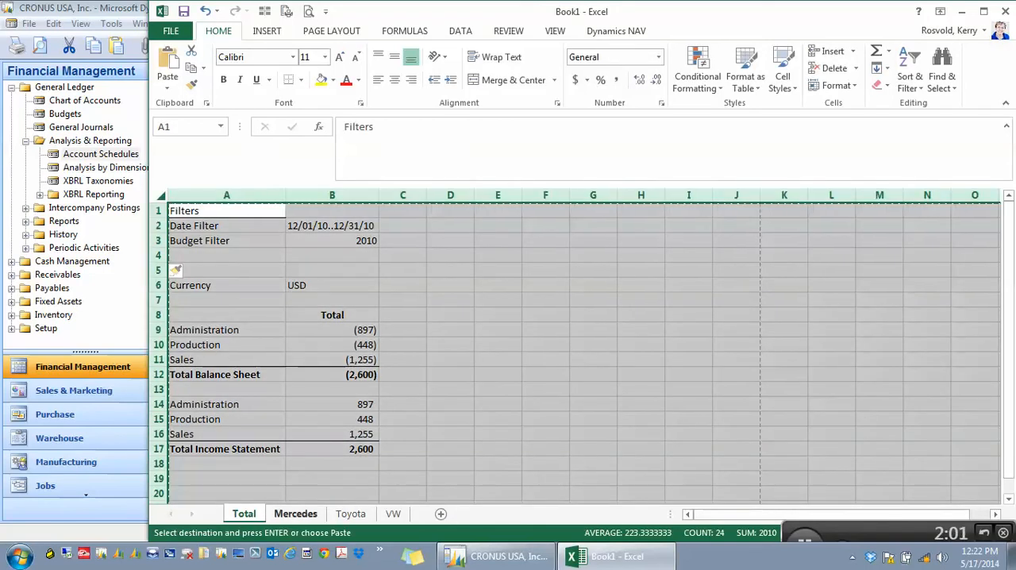
left_click(350, 514, "ctrl")
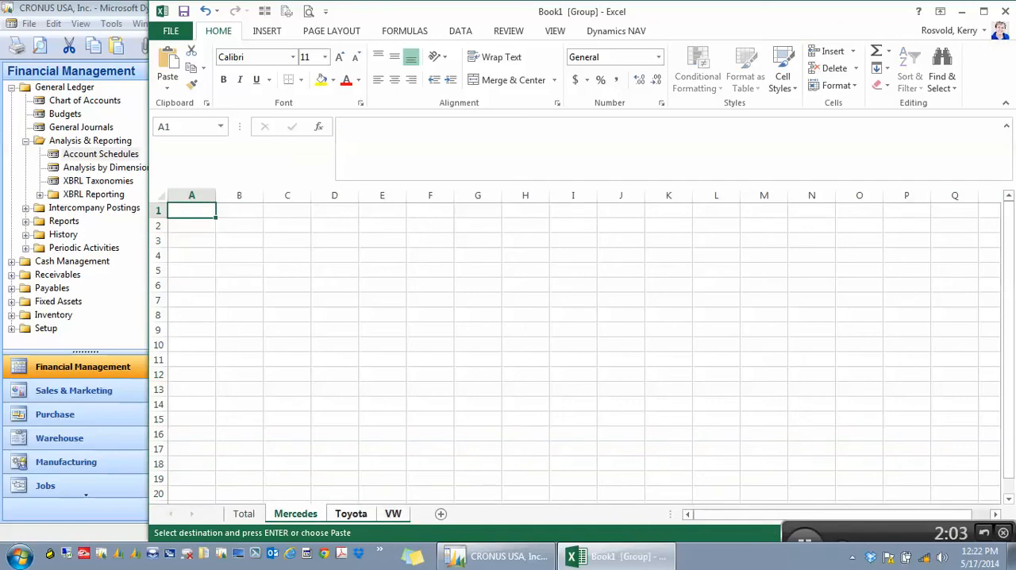
right_click(196, 210)
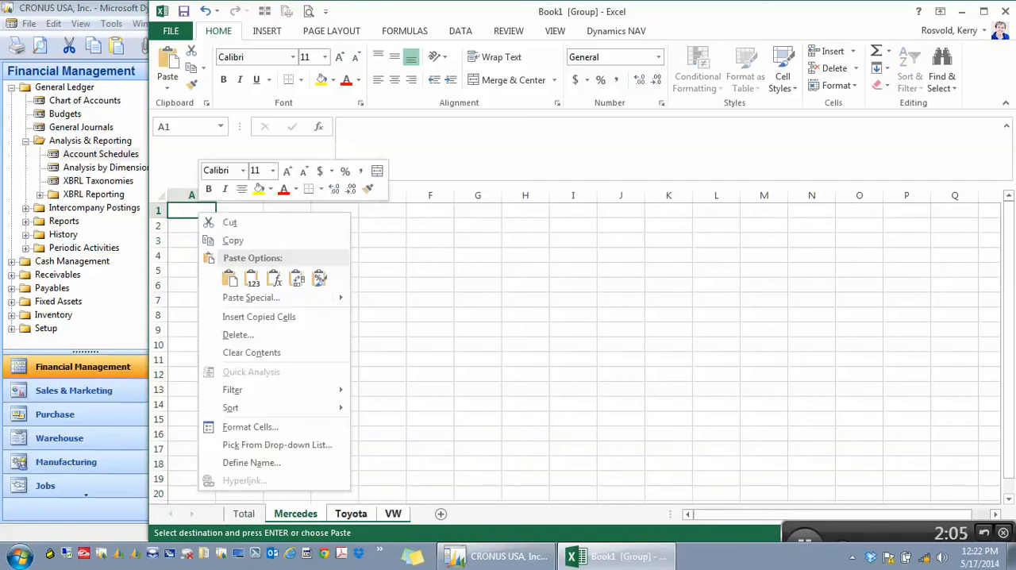
left_click(228, 277)
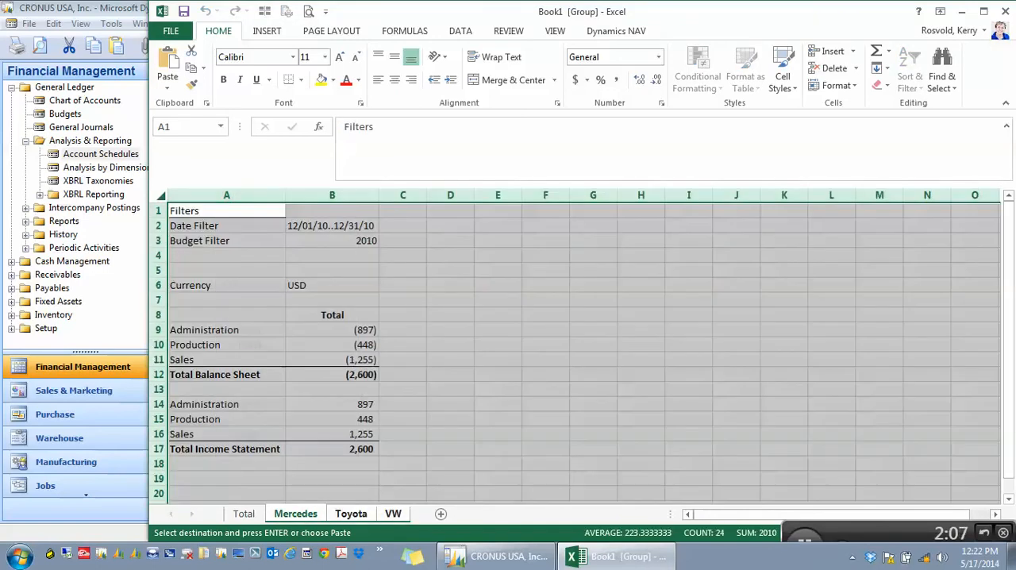
Check the report on the Total, Mercedes, Toyota and VW sheets, return to Total and clear the copy selection.
left_click(244, 514)
left_click(295, 513)
left_click(350, 514)
left_click(393, 514)
left_click(244, 514)
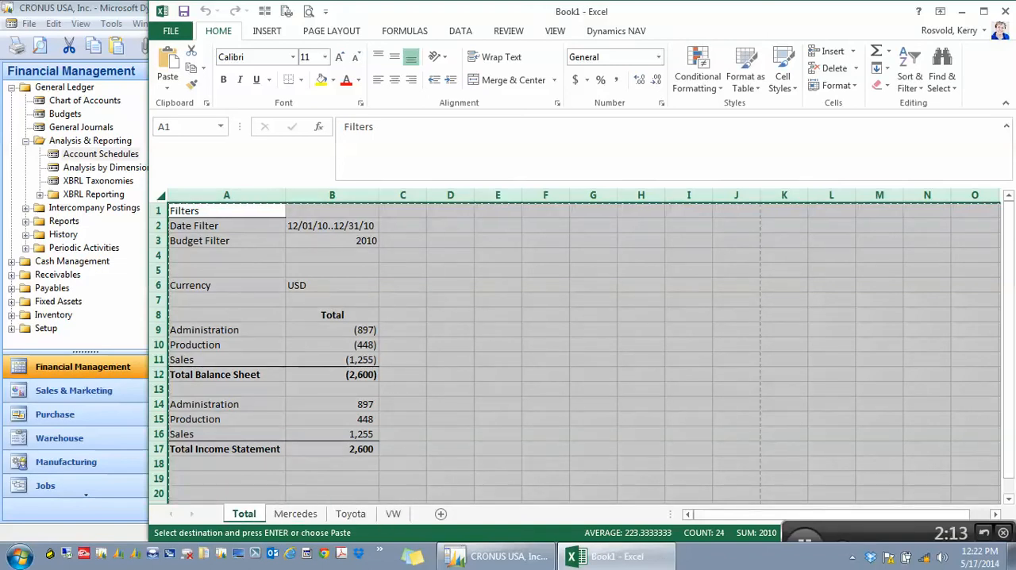
left_click(331, 210)
key("Escape")
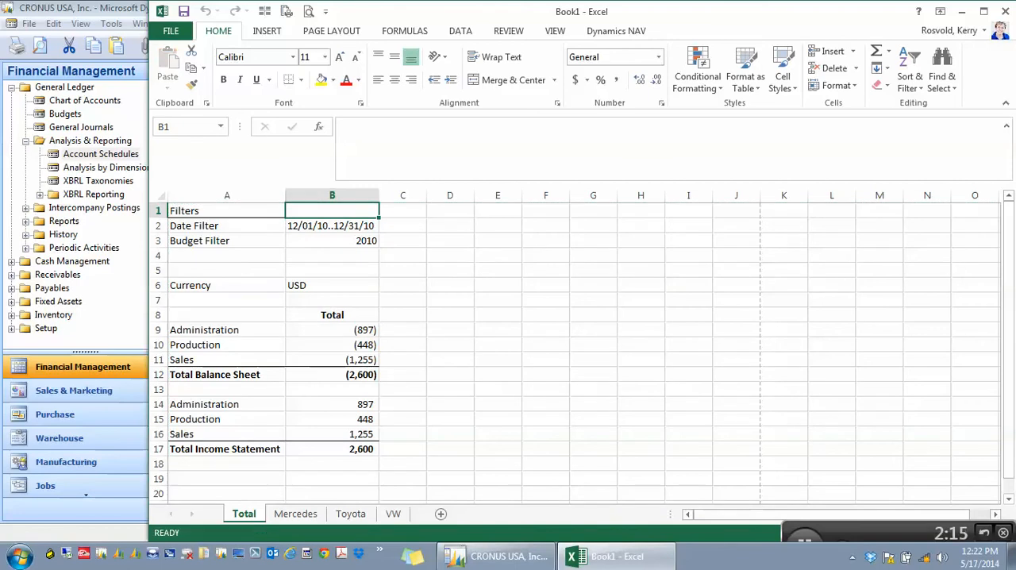
Save the workbook to the Desktop as Book1.xlsx and close it.
left_click(170, 30)
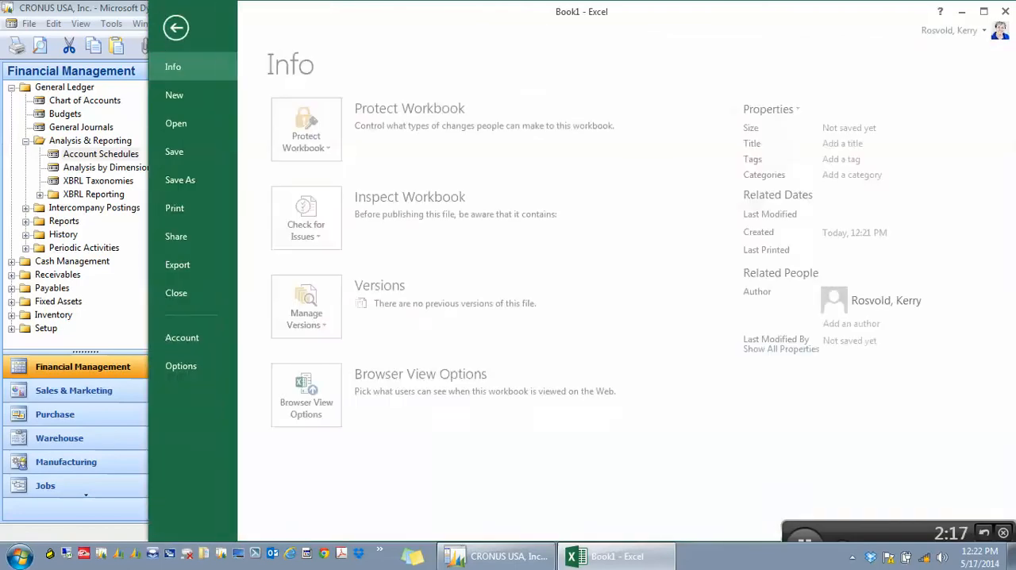
left_click(183, 179)
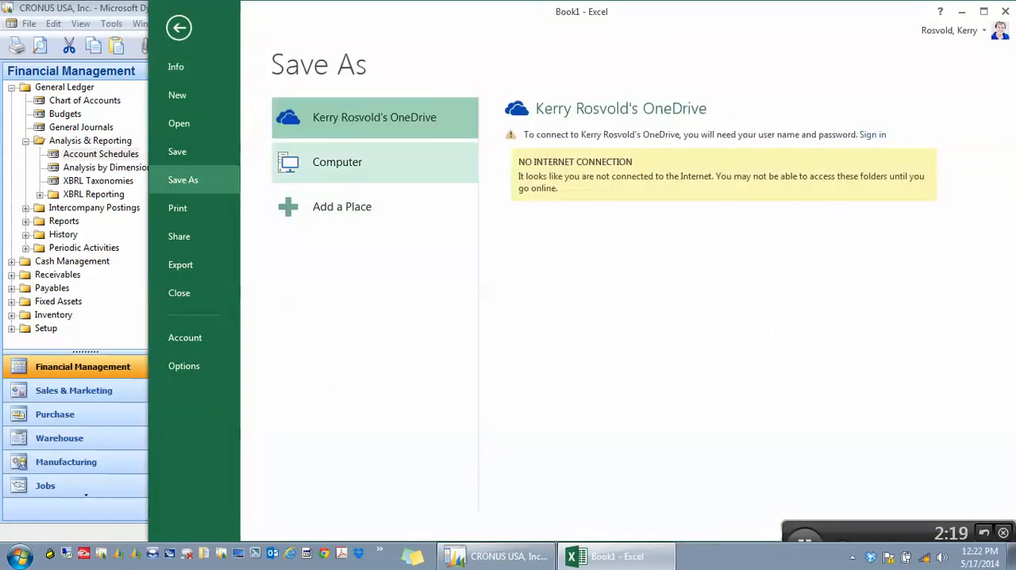
left_click(375, 162)
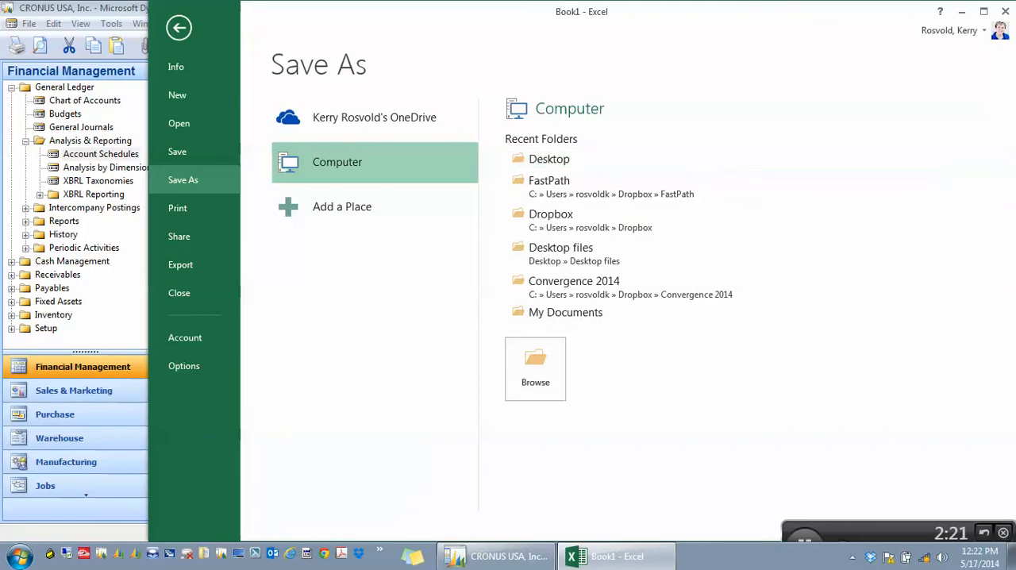
left_click(548, 158)
key("Return")
left_click(553, 283)
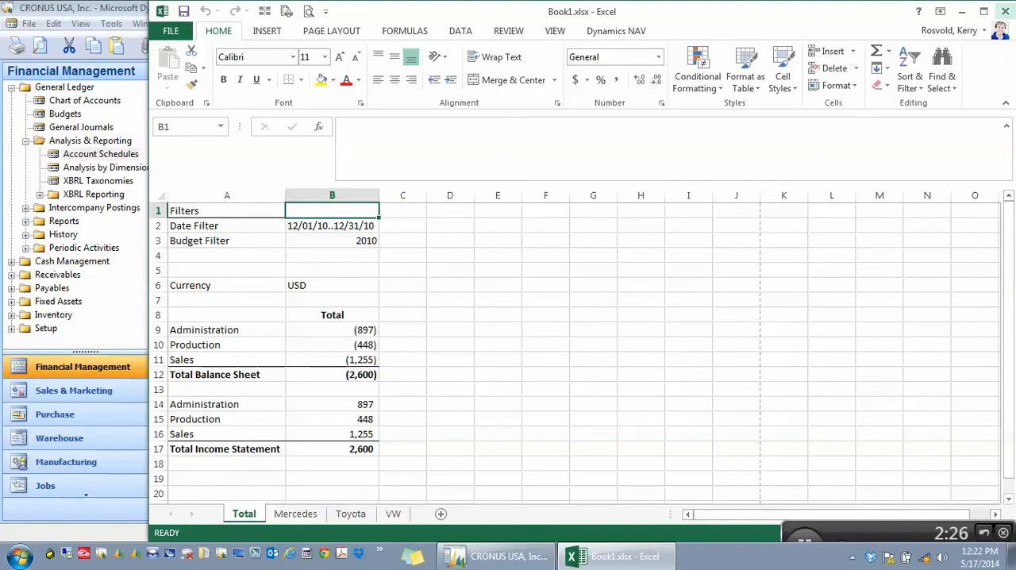
left_click(1005, 11)
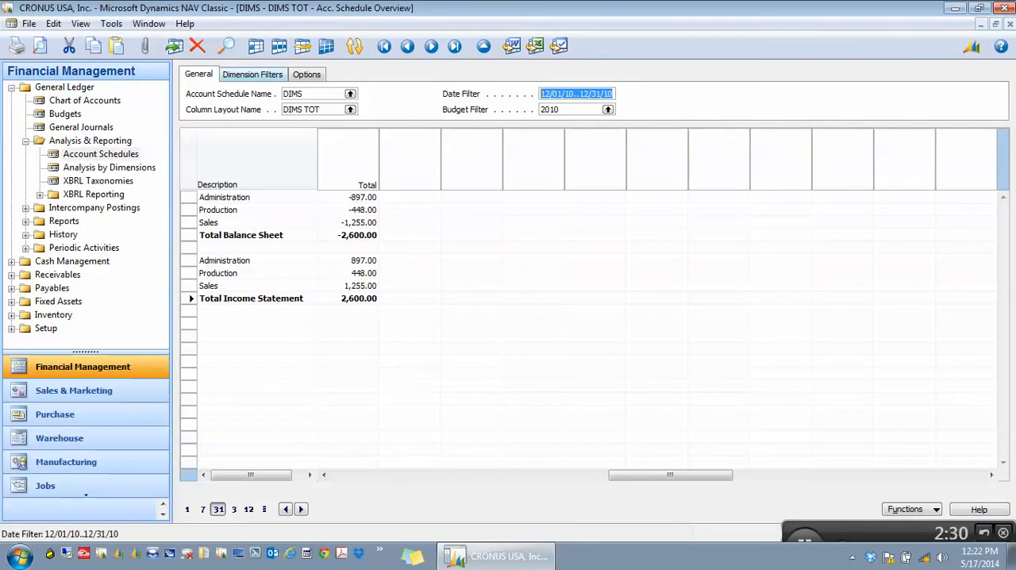
Set the account schedule overview's Project Filter to the Mercedes project in Dynamics NAV.
left_click(252, 74)
left_click(312, 110)
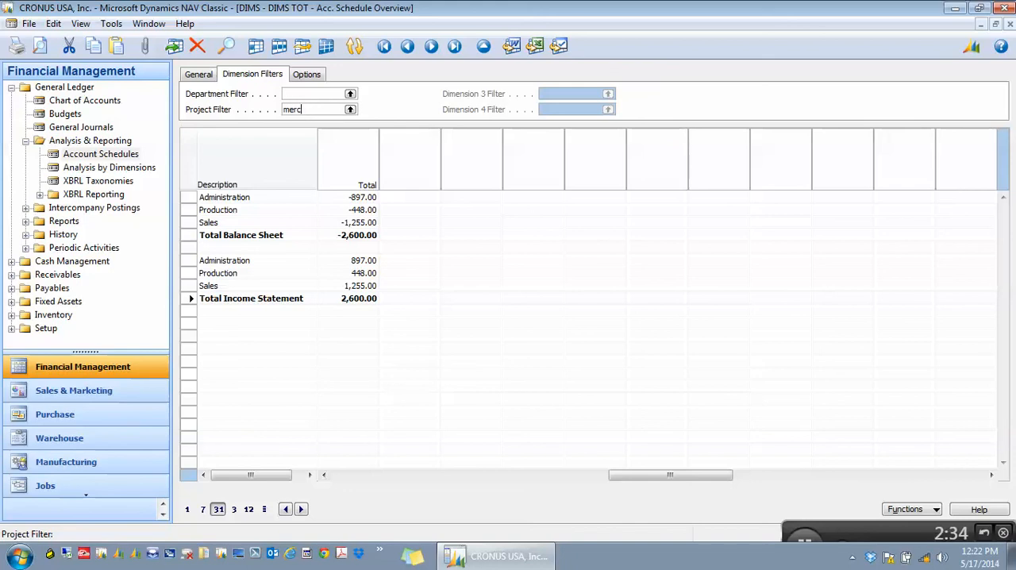
key("Return")
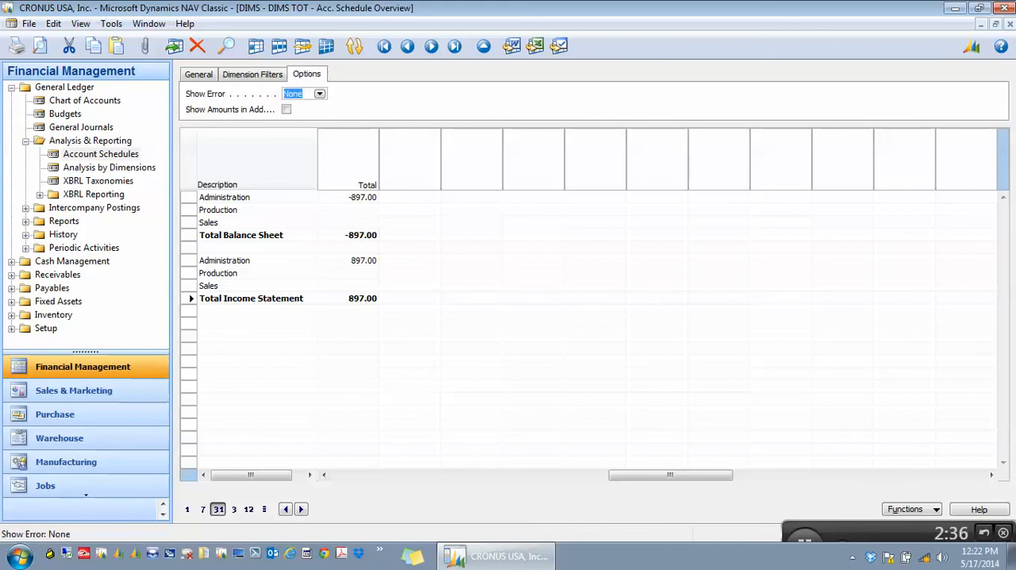
Start exporting the Mercedes-filtered account schedule to Excel, choosing Update Workbook and the Desktop file Book1.xlsx.
left_click(198, 74)
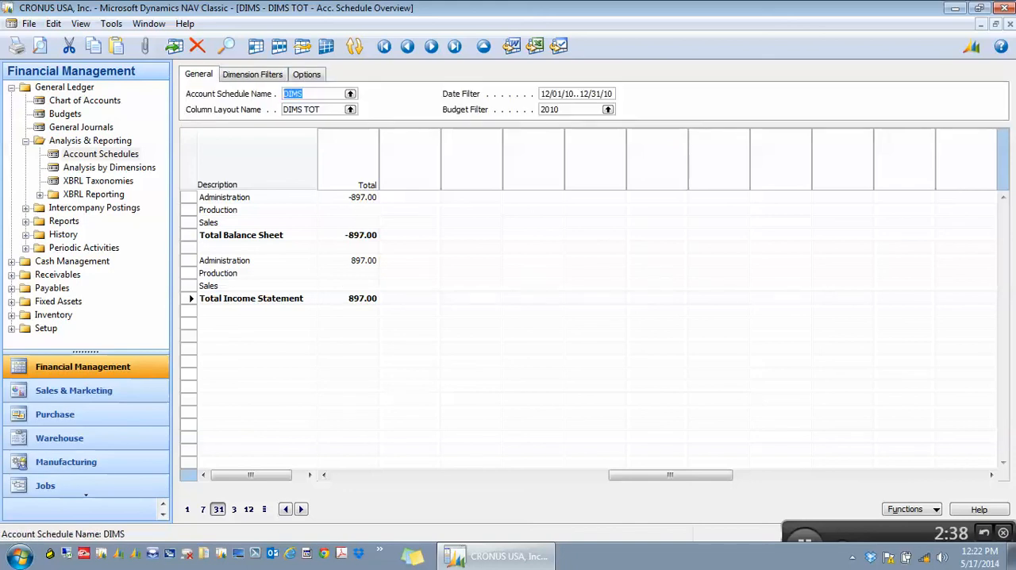
left_click(912, 509)
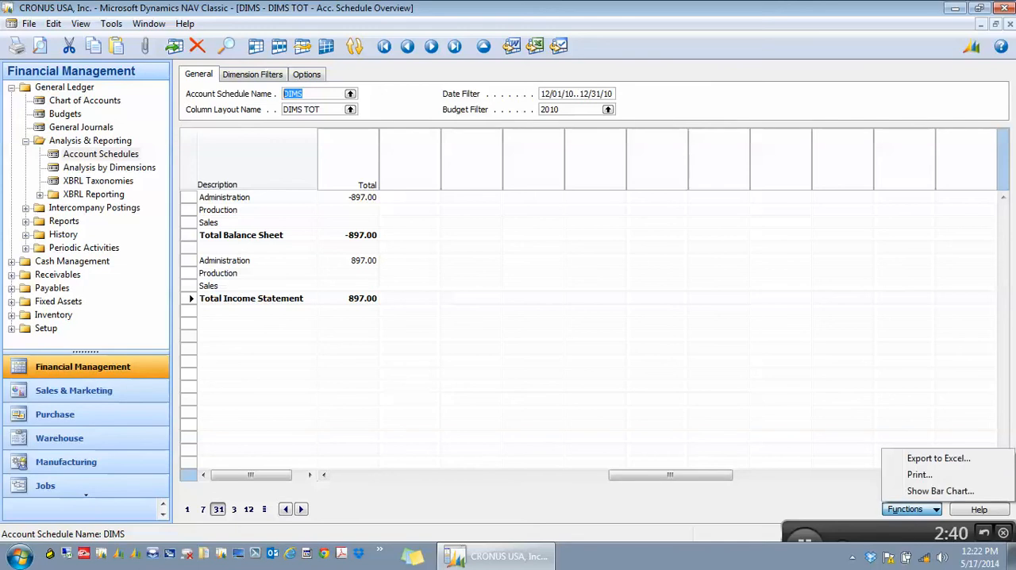
left_click(939, 459)
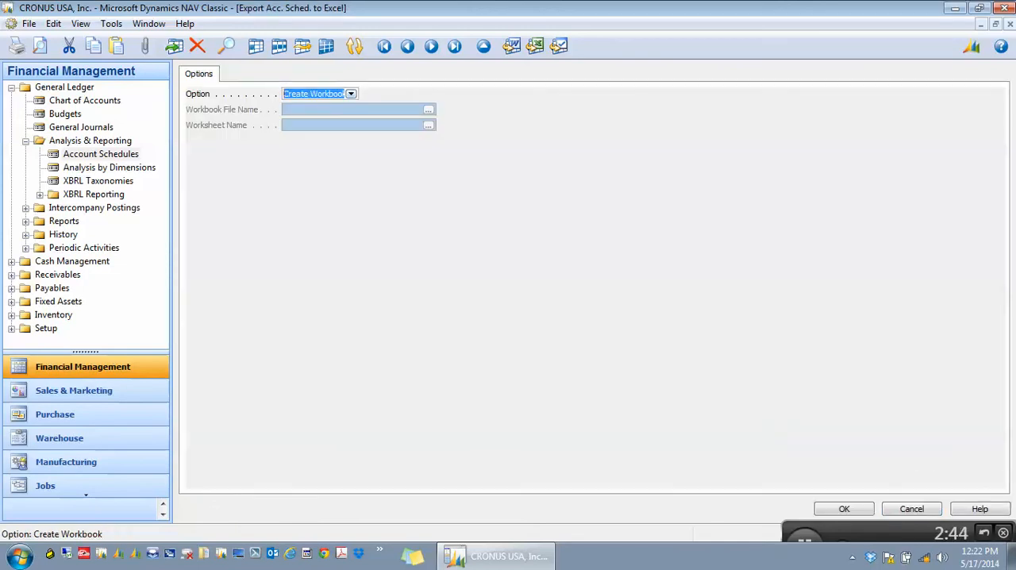
left_click(351, 94)
left_click(316, 121)
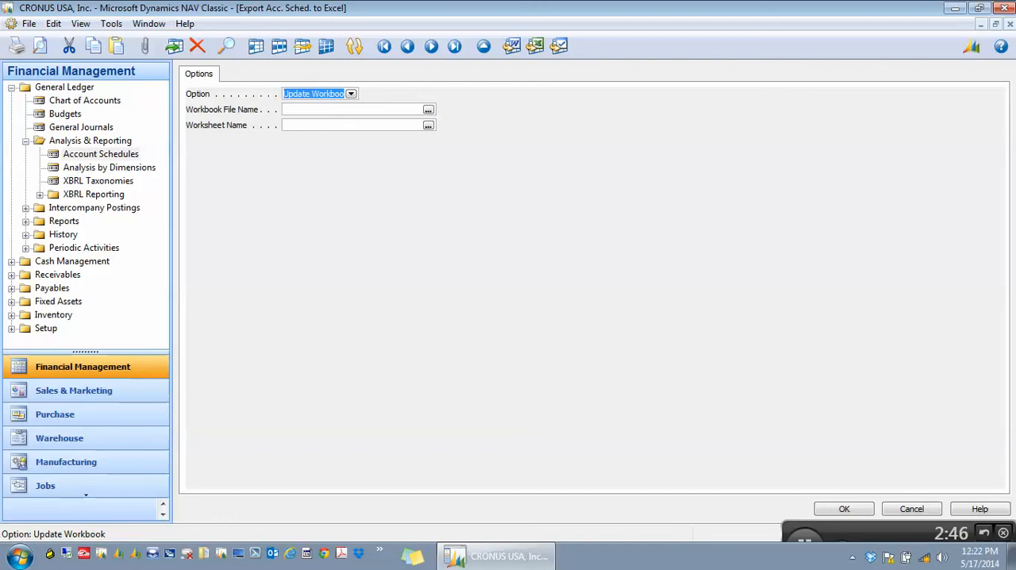
left_click(429, 110)
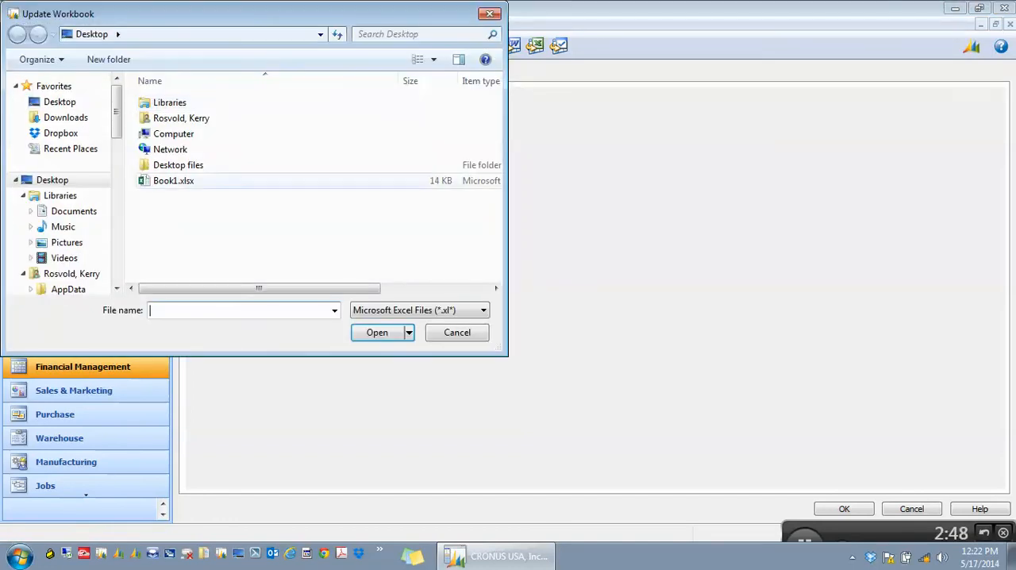
left_click(174, 181)
key("Return")
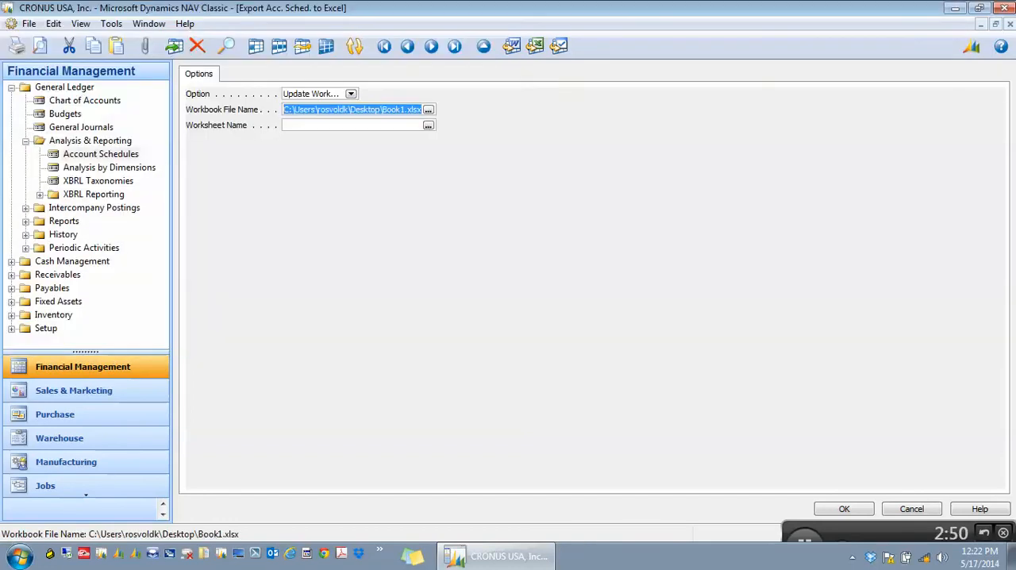
Export the schedule into the workbook's Mercedes worksheet and close the resulting Excel workbook.
left_click(429, 126)
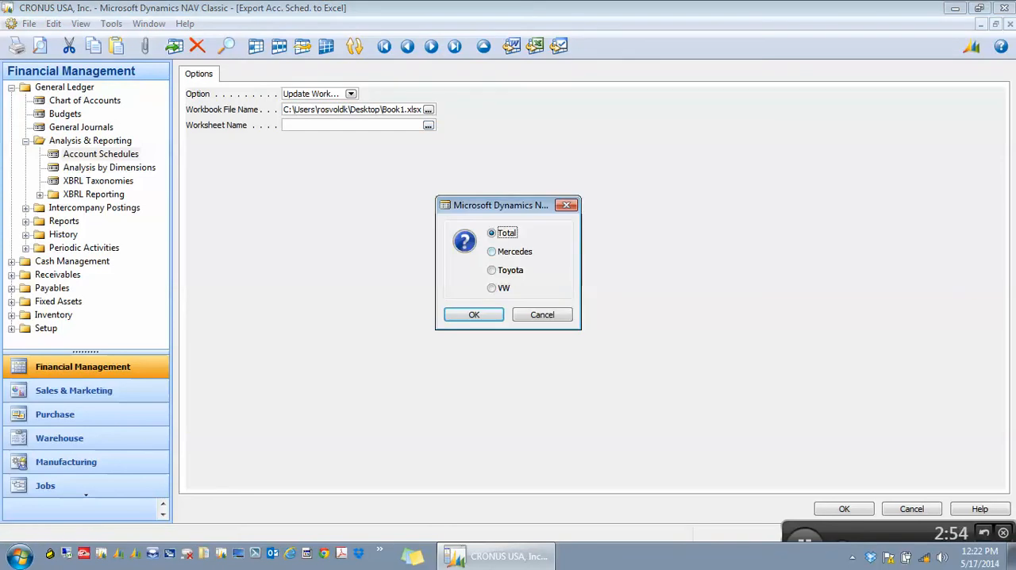
left_click(493, 252)
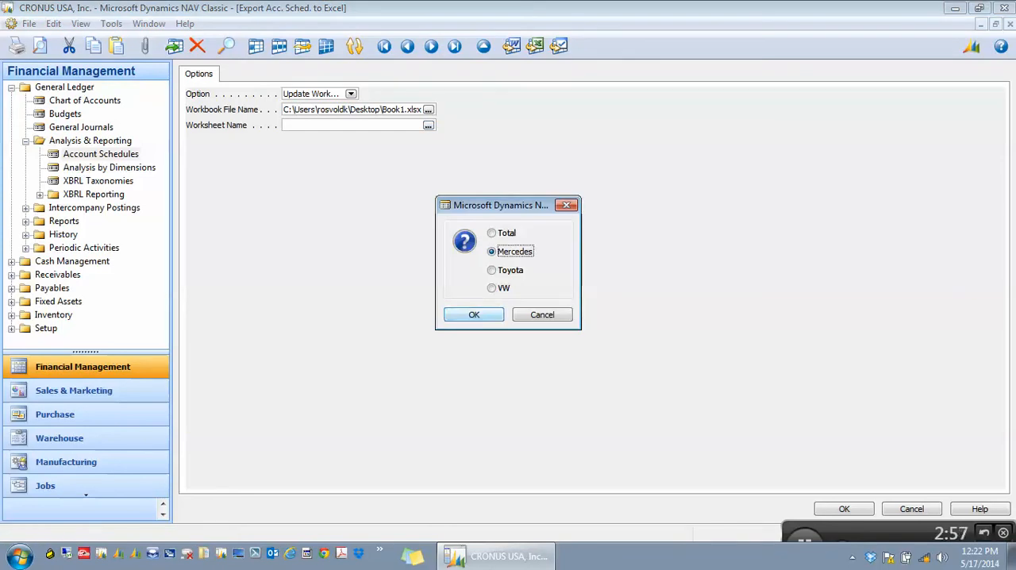
left_click(474, 314)
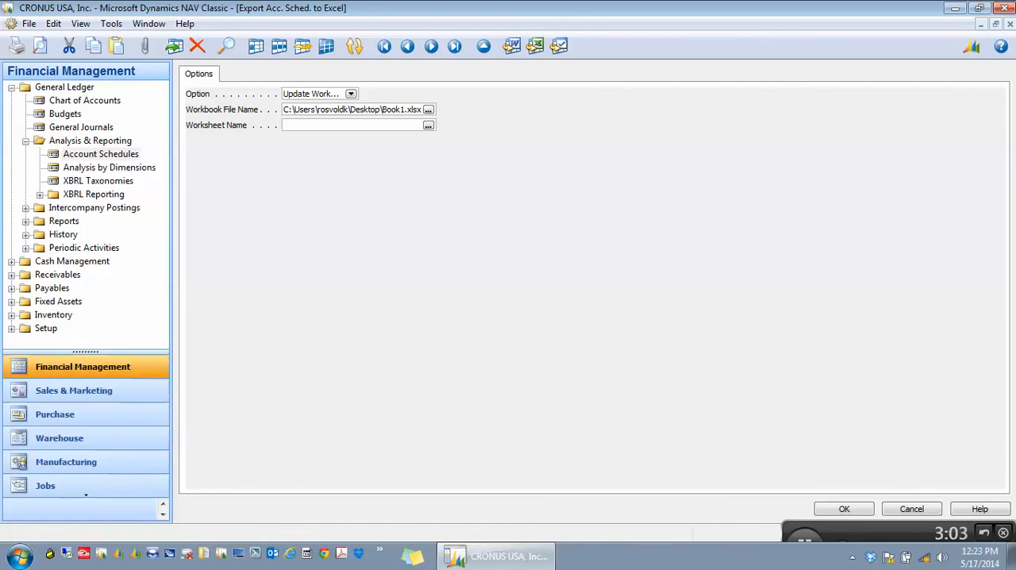
key("Escape")
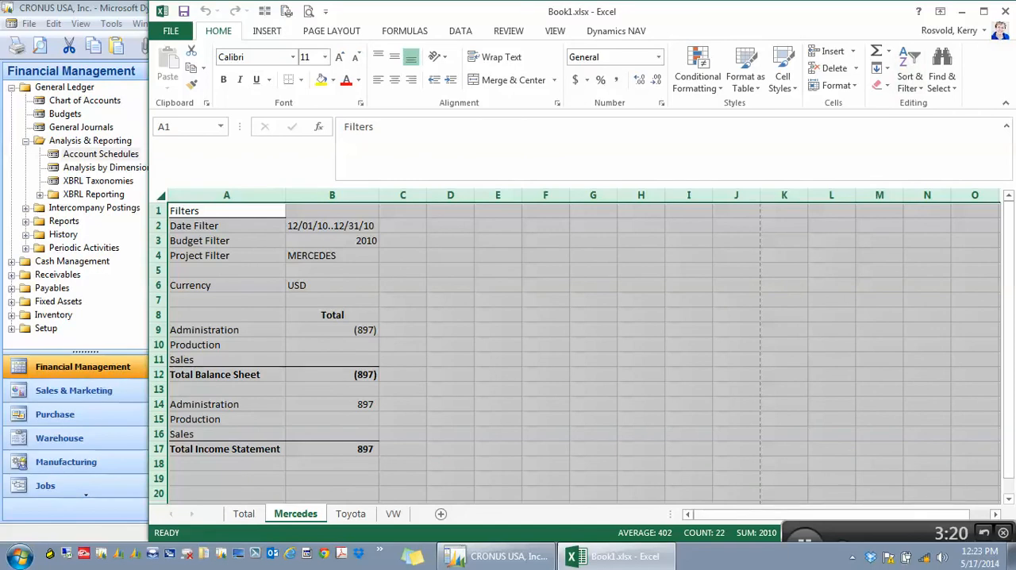
left_click(1006, 11)
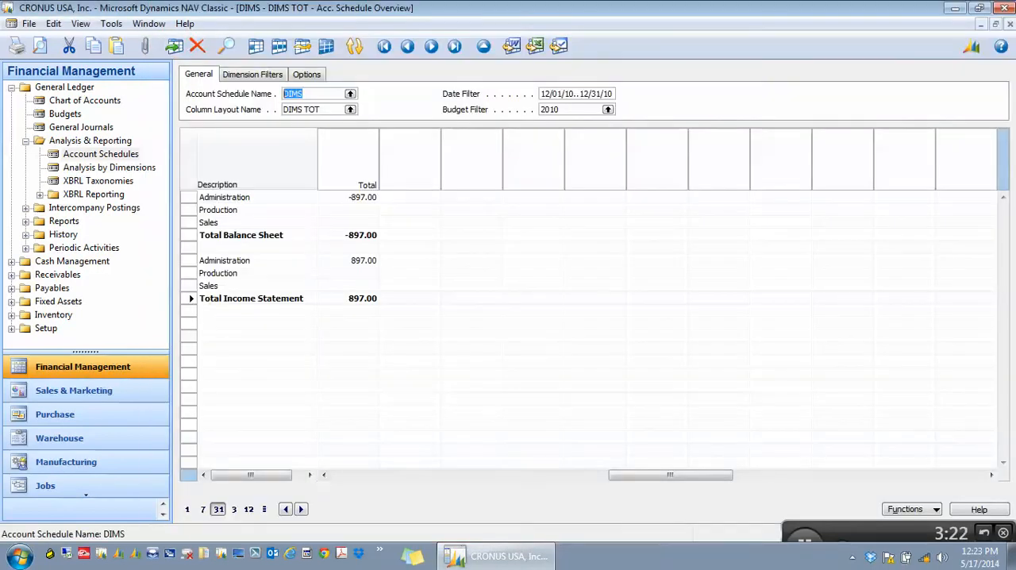
Set the account schedule overview's Project Filter to toyota.
left_click(252, 75)
left_click_drag(326, 109, 294, 110)
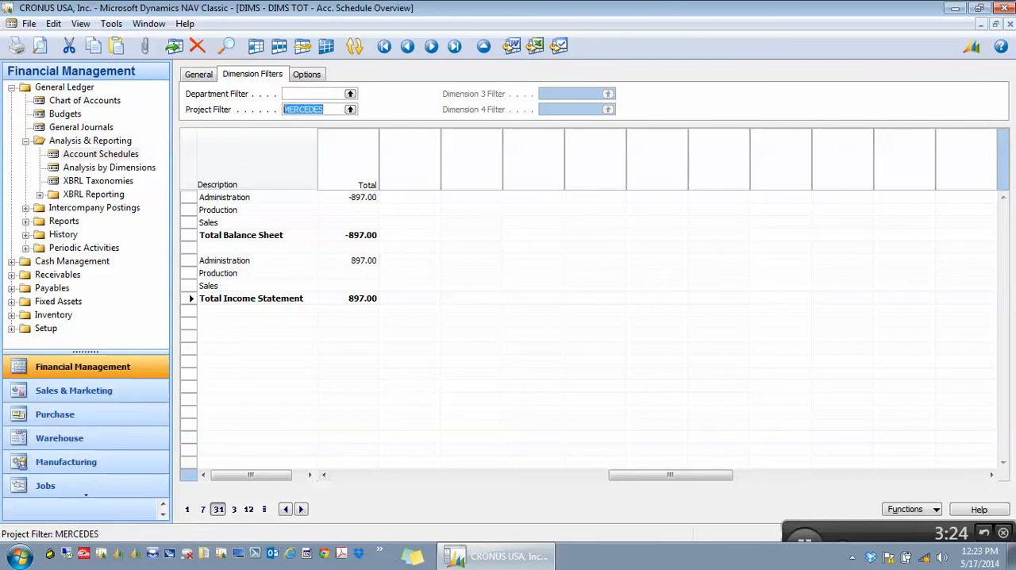
type("toyota")
key("Tab")
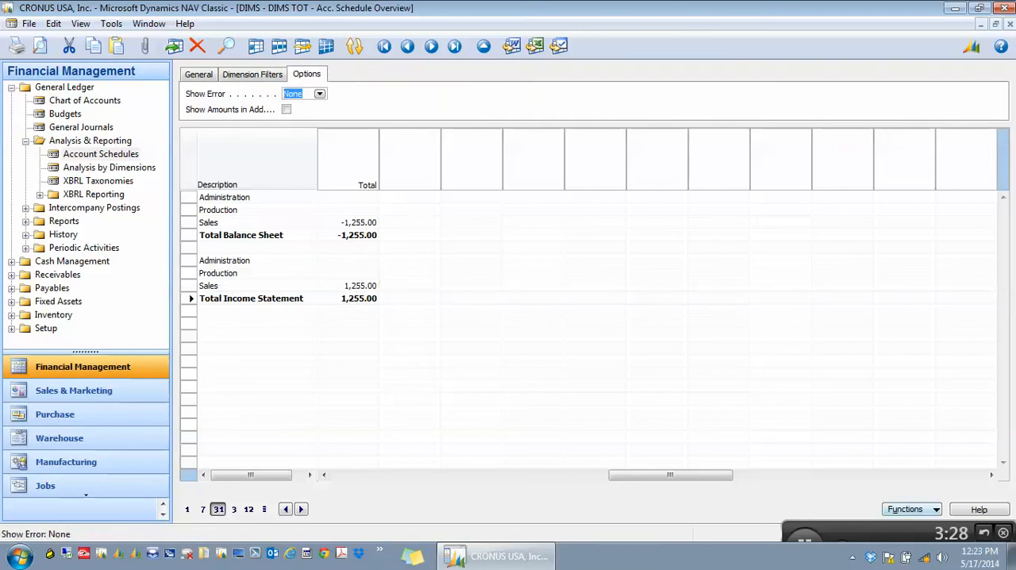
Export the Toyota-filtered schedule to Excel, updating the Toyota worksheet of Book1.xlsx.
left_click(911, 509)
left_click(936, 458)
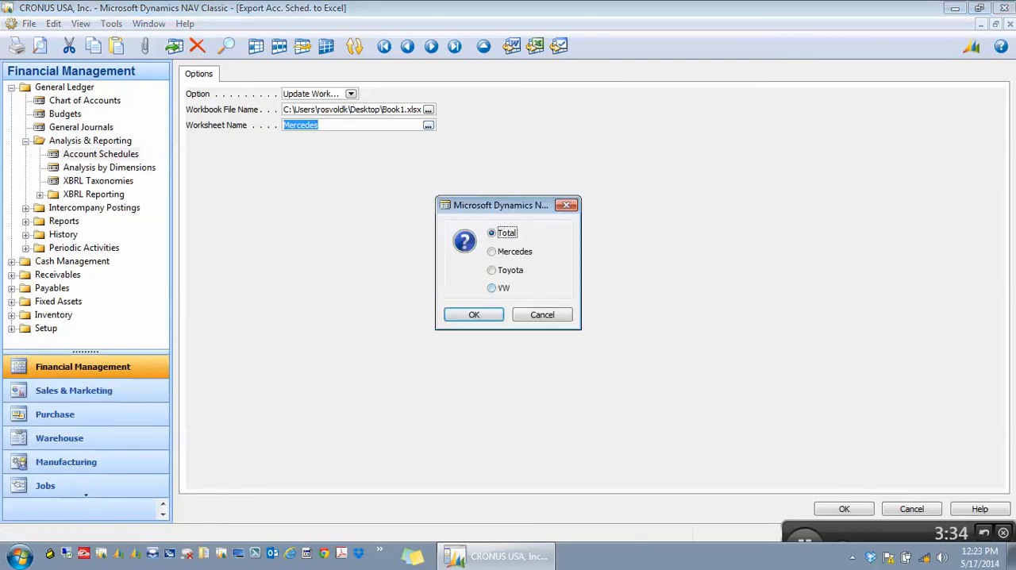
left_click(508, 270)
left_click(474, 315)
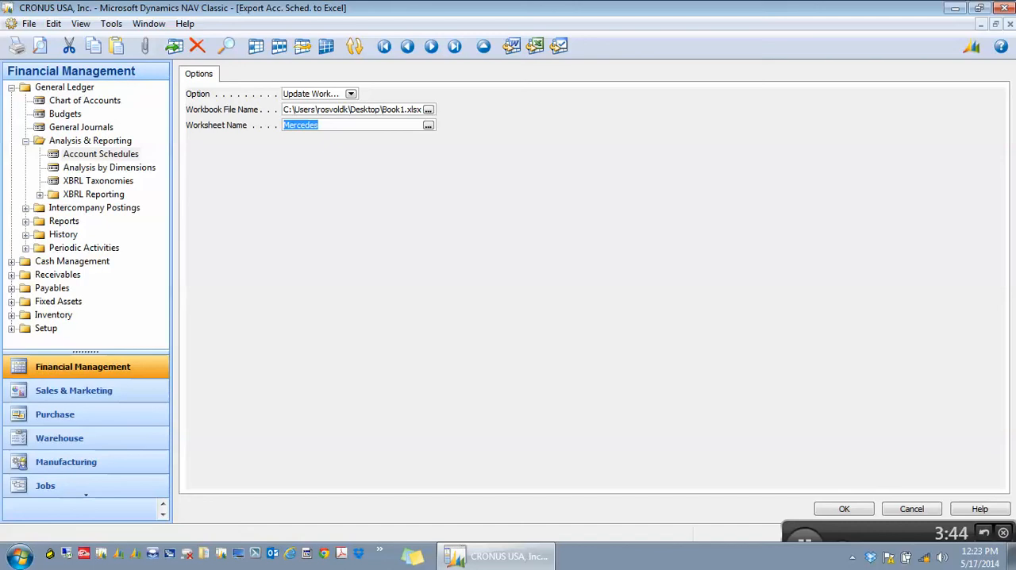
key("Escape")
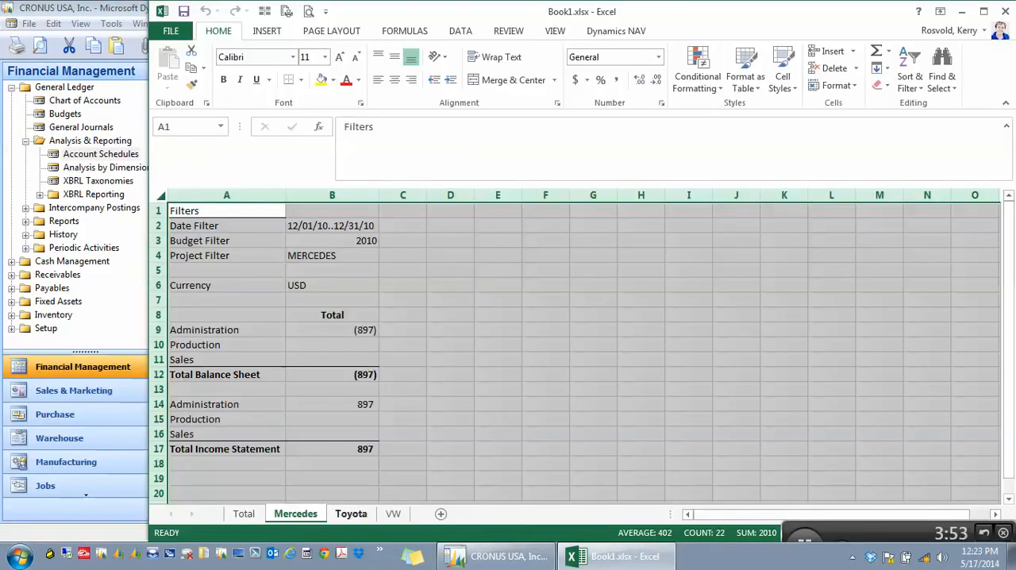
Check the exported report on the Toyota, Mercedes and Total sheets, and close the Excel workbook.
left_click(351, 514)
scroll(351, 515, "right", 1)
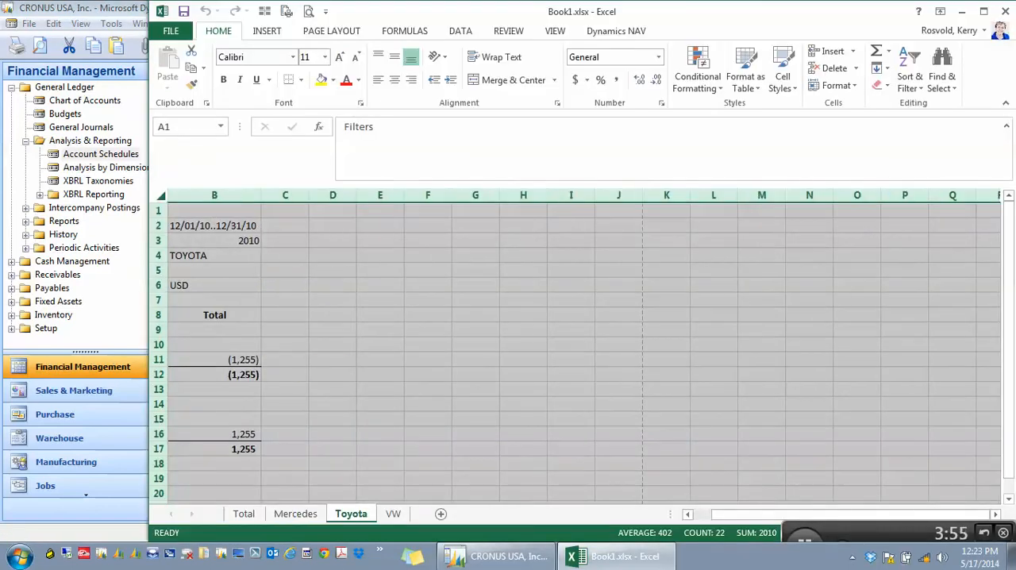
left_click_drag(874, 515, 854, 515)
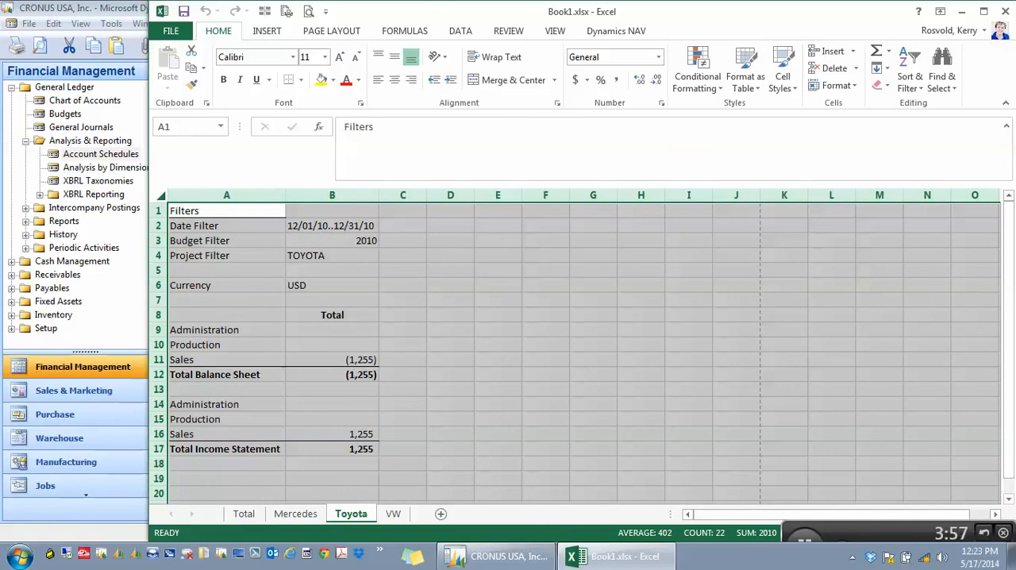
left_click(295, 515)
left_click(245, 515)
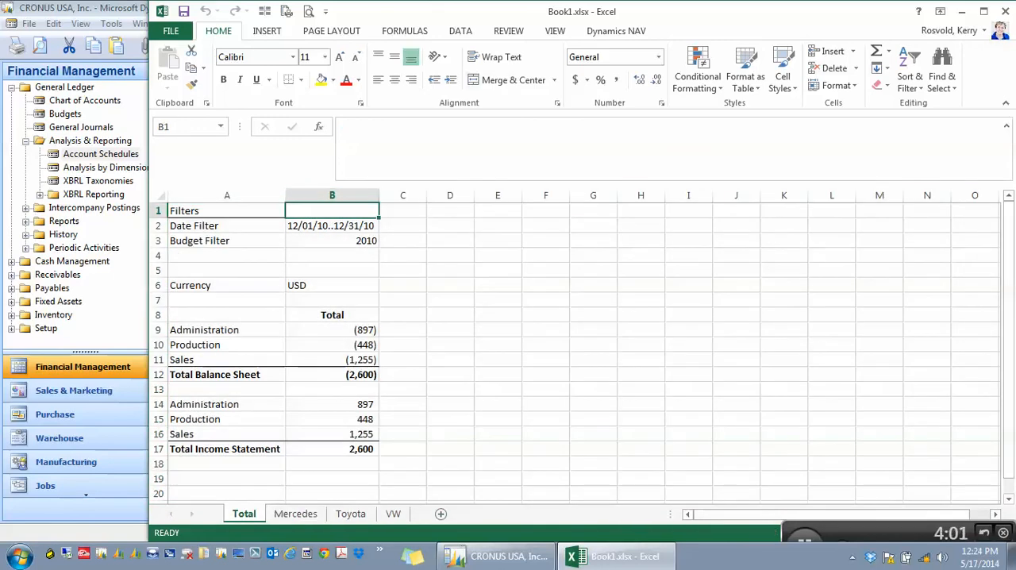
left_click(1006, 11)
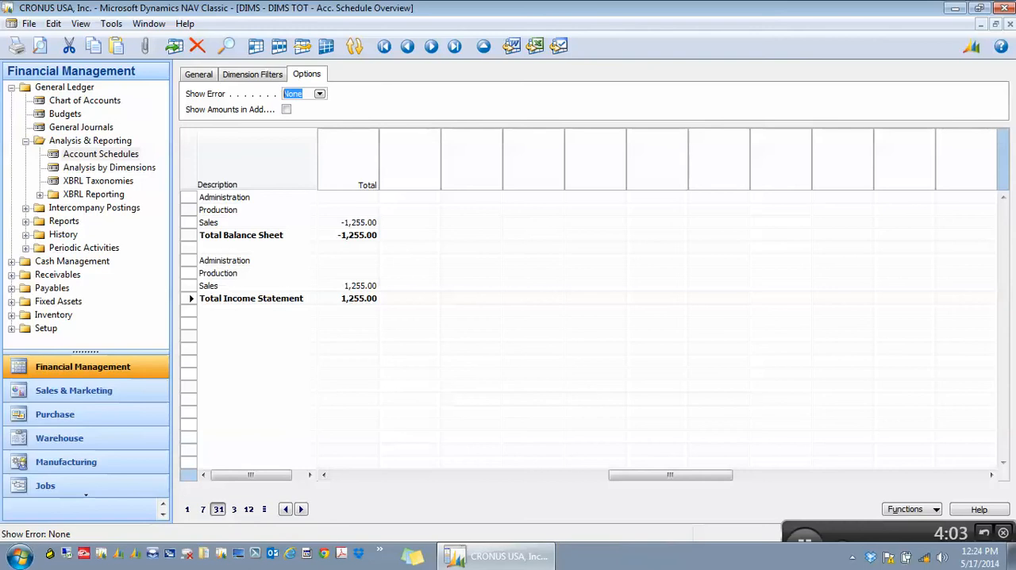
Change the account schedule overview's Project Filter to vw.
left_click(198, 74)
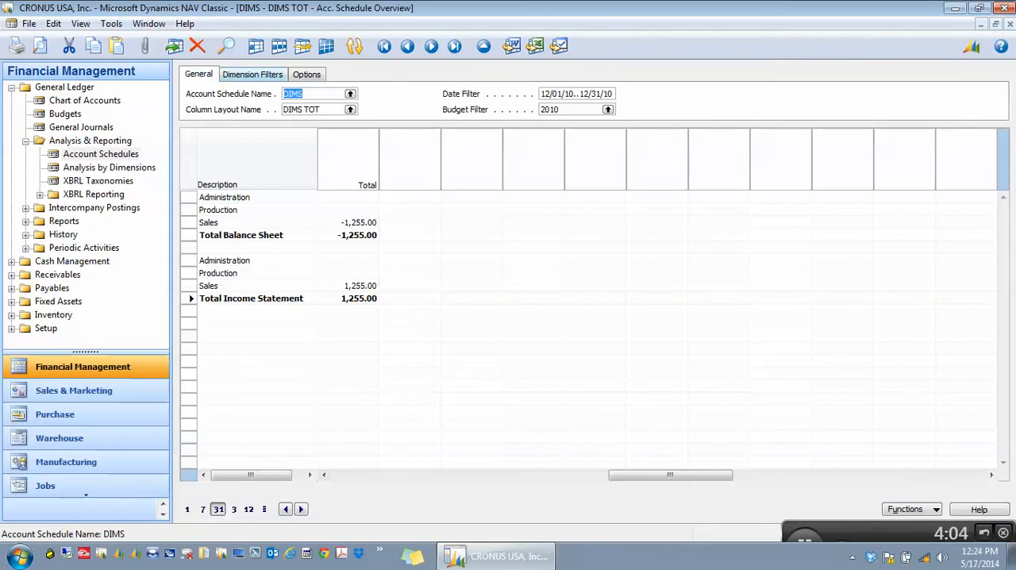
left_click(253, 74)
left_click(308, 110)
type("vw")
key("Return")
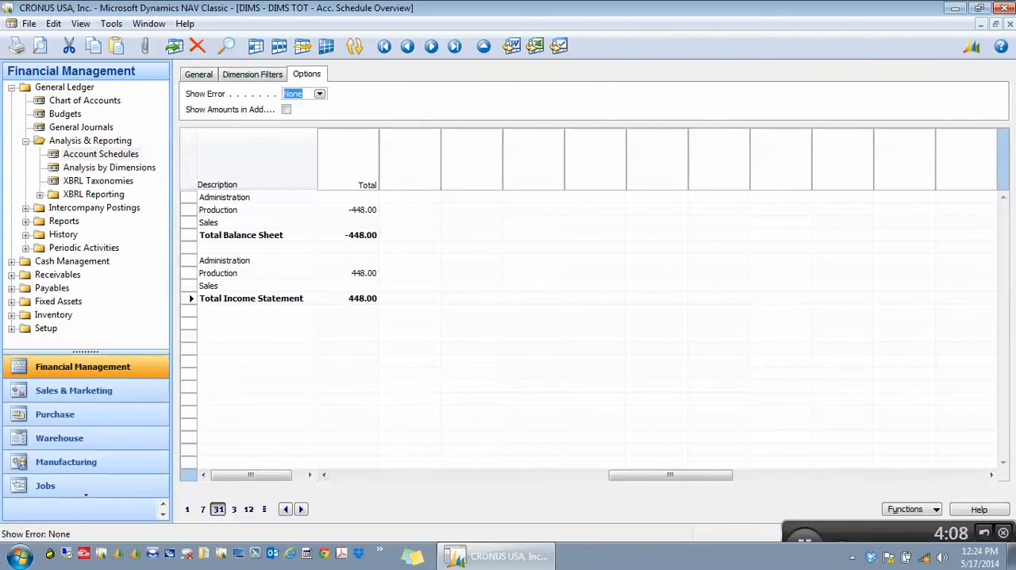
Export the VW-filtered schedule to Excel, updating the VW worksheet of Book1.xlsx.
left_click(912, 509)
left_click(930, 457)
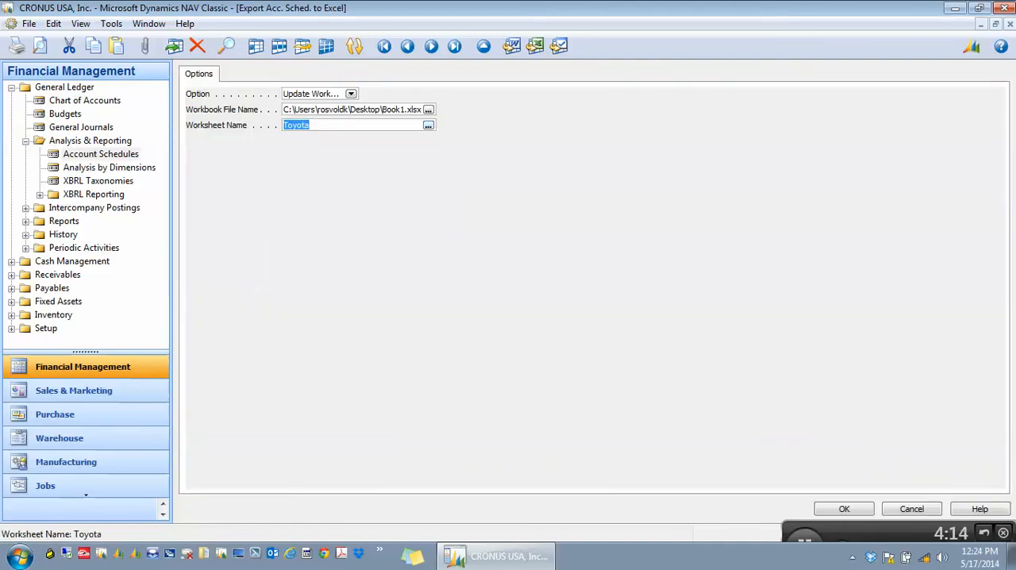
left_click(429, 126)
left_click(494, 288)
left_click(474, 314)
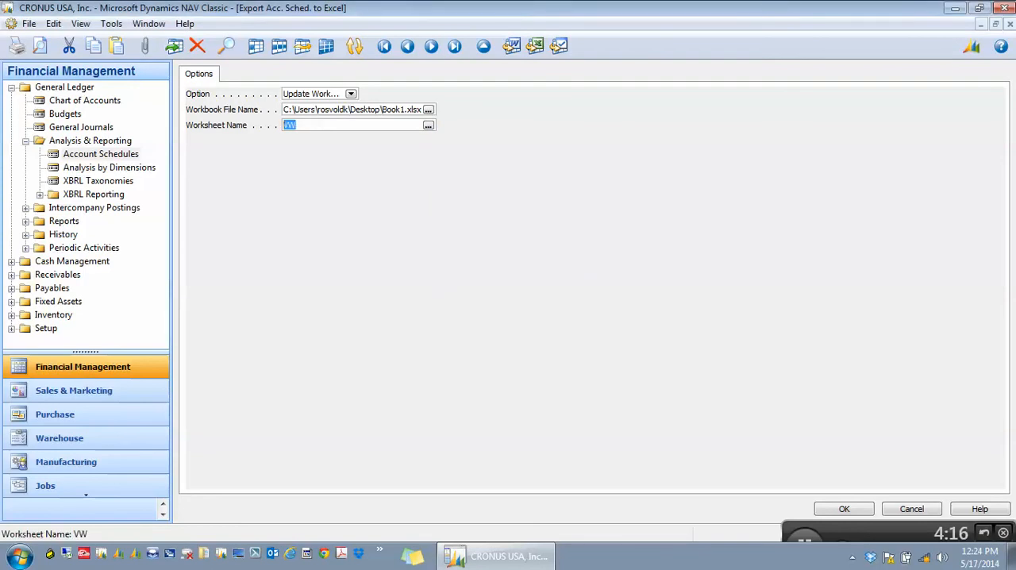
left_click(844, 509)
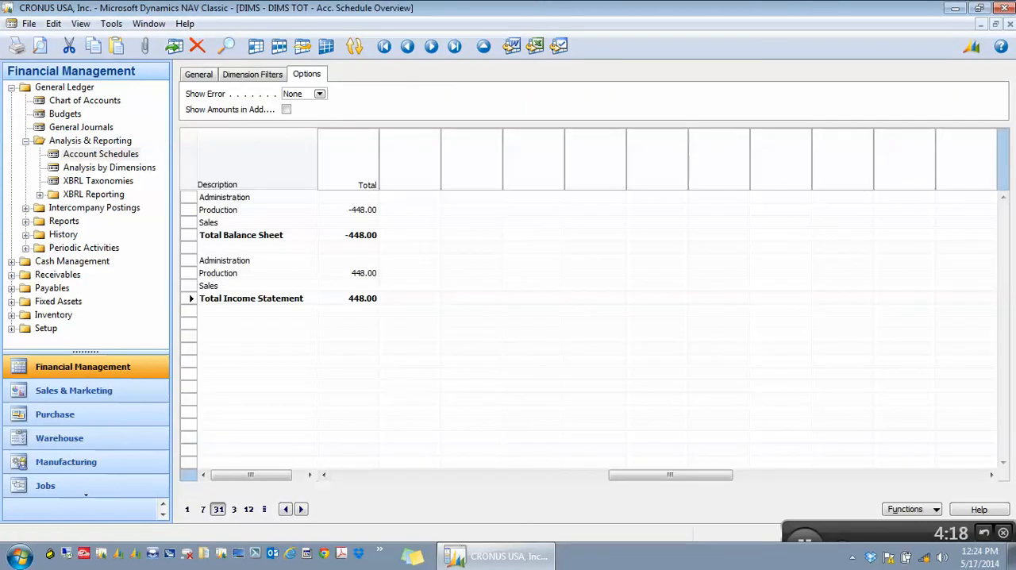